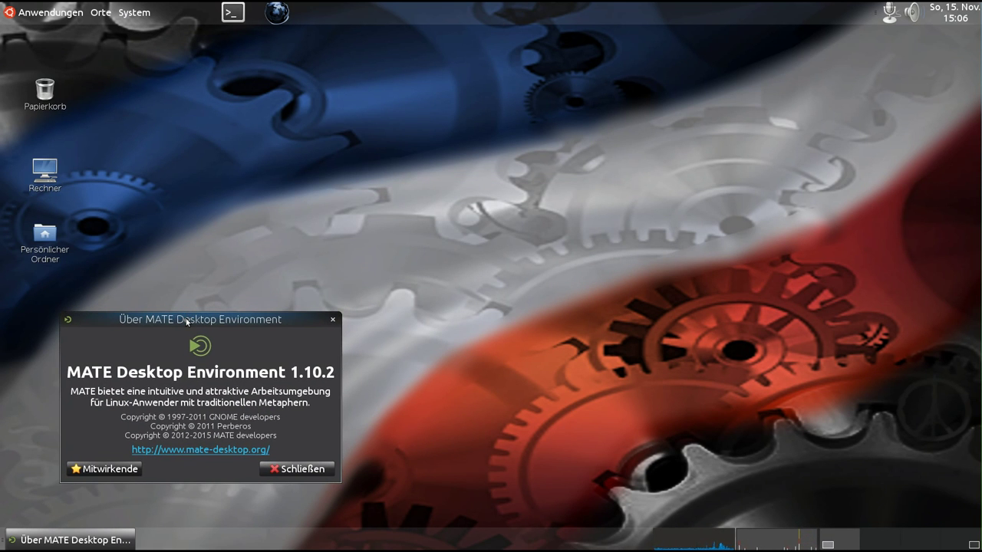
- Move the About MATE window closer to the centre of the desktop, and close it
drag(185, 316, 383, 224)
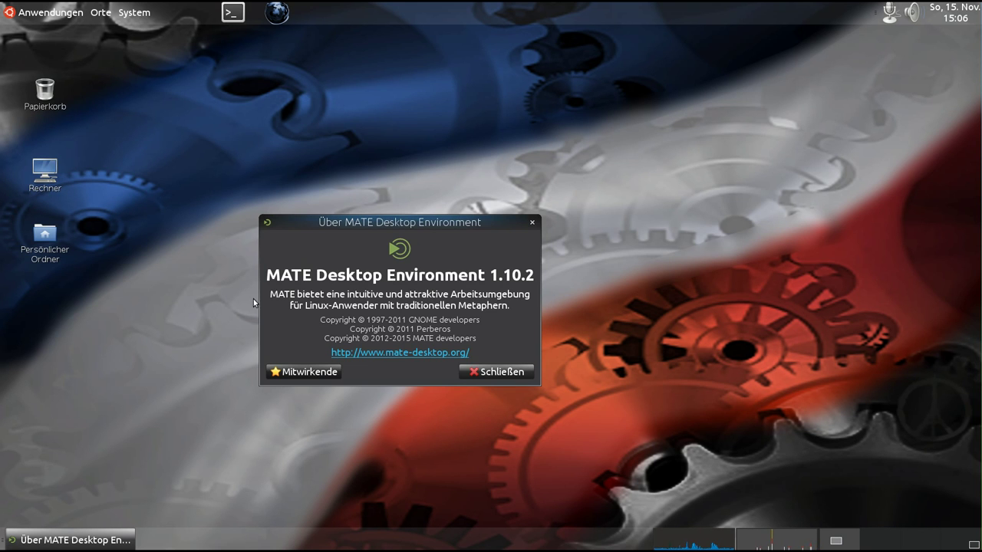
click(532, 223)
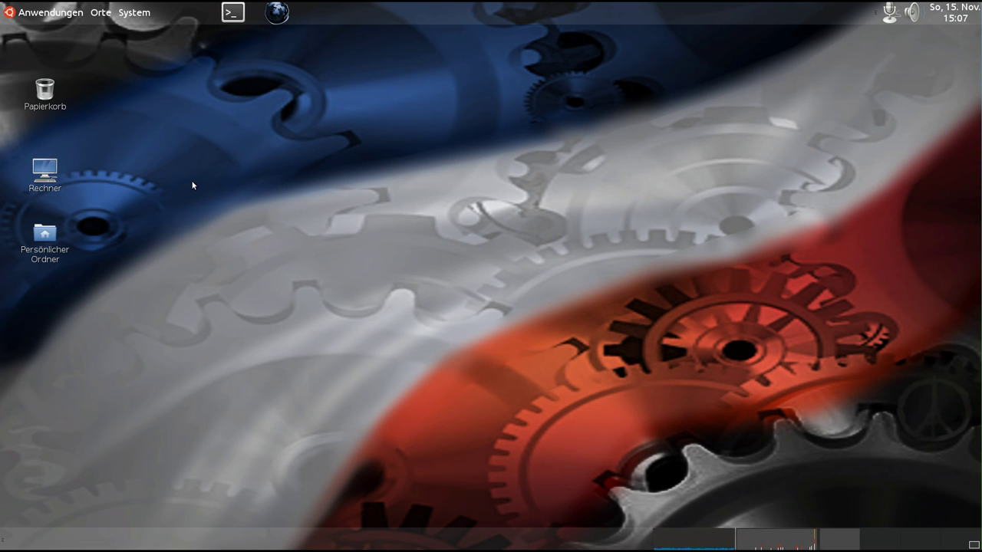
click(72, 233)
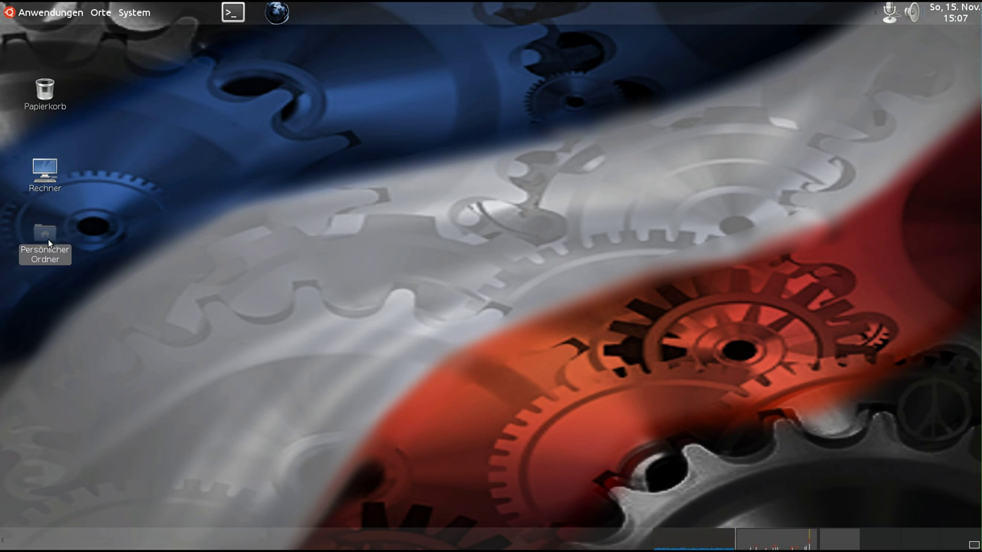
click(150, 223)
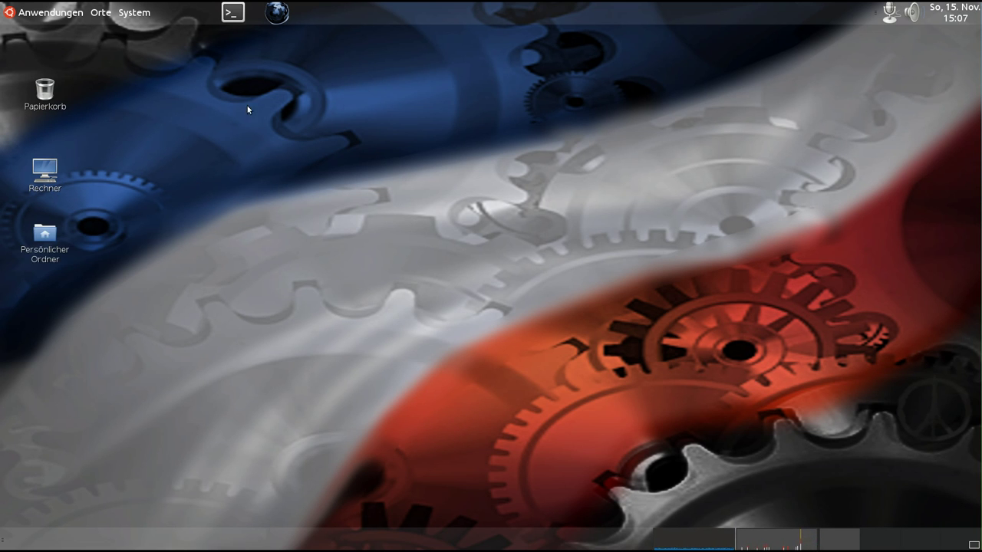
- Enter "sudo apt-get install shiki-colors" in a new terminal without running it, and close the terminal
click(233, 9)
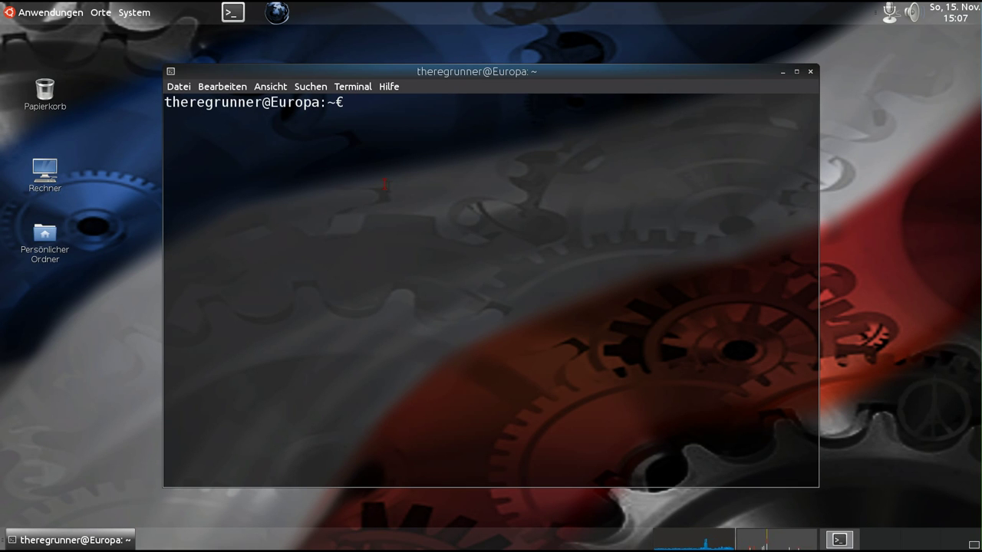
text(sudo apt-get install shiki-colors)
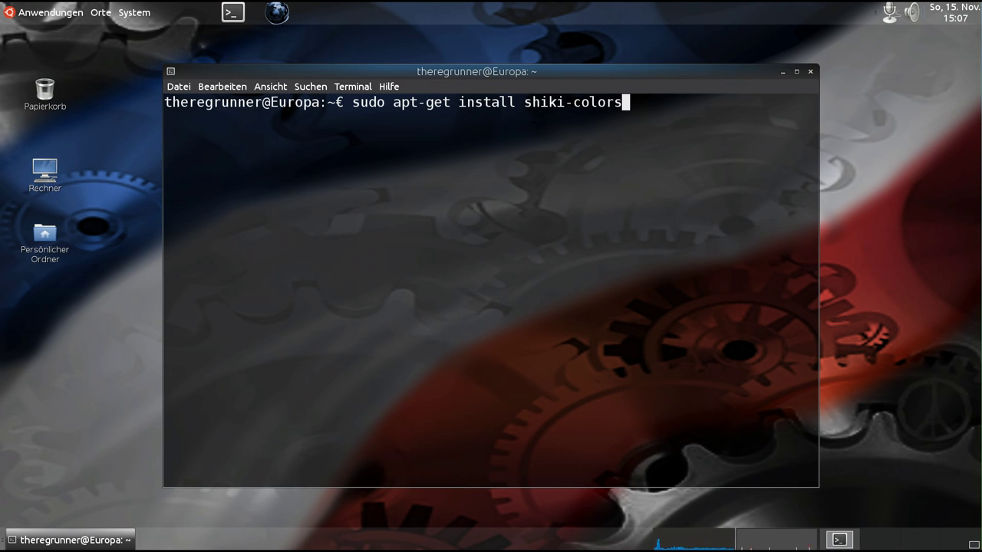
click(810, 72)
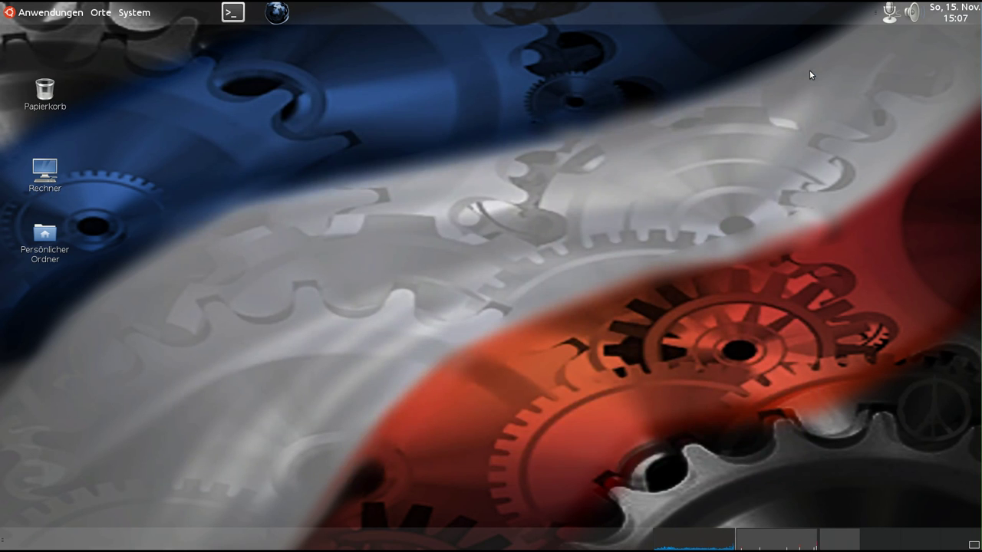
- Open the Erscheinungsbild settings from the Steuerzentrale, minimise the Steuerzentrale and reposition the settings window
click(128, 15)
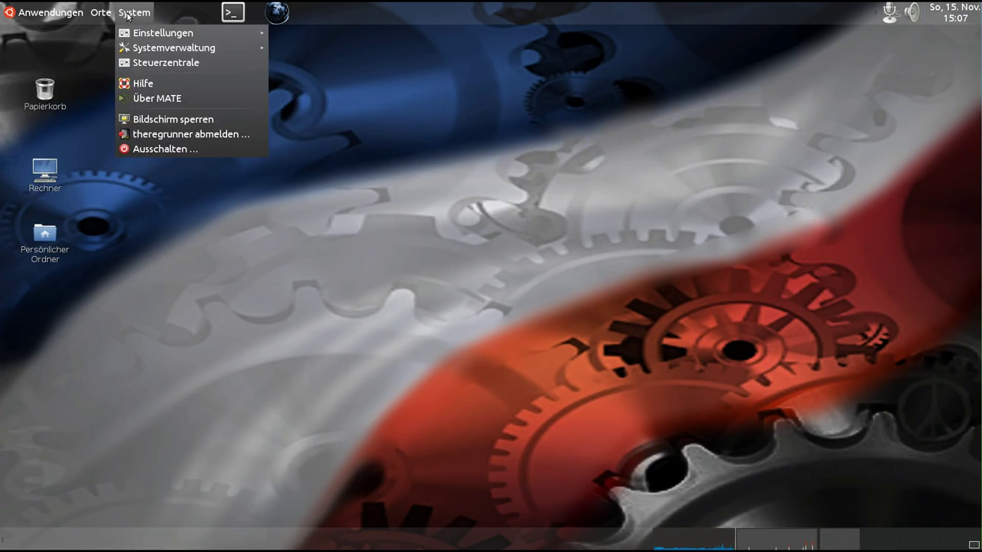
click(146, 64)
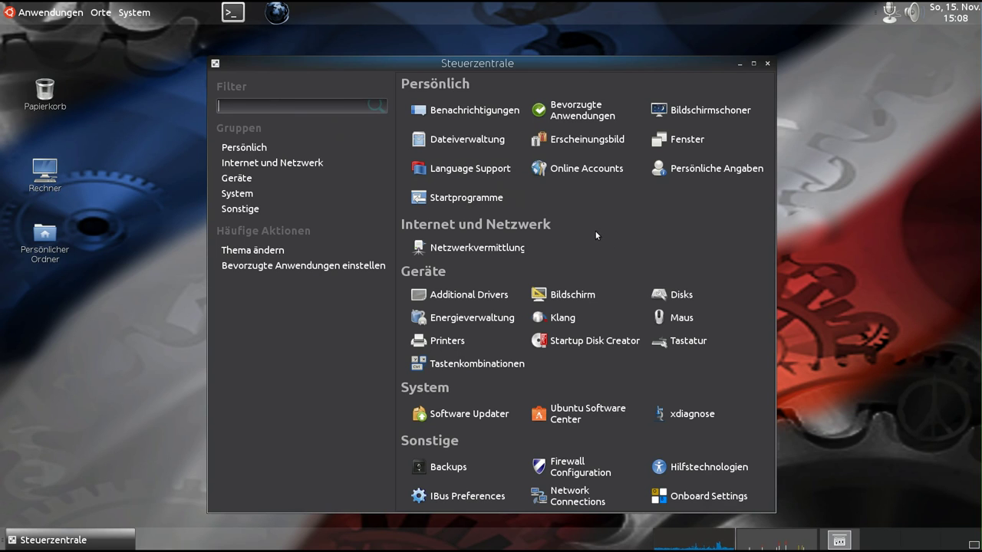
click(582, 140)
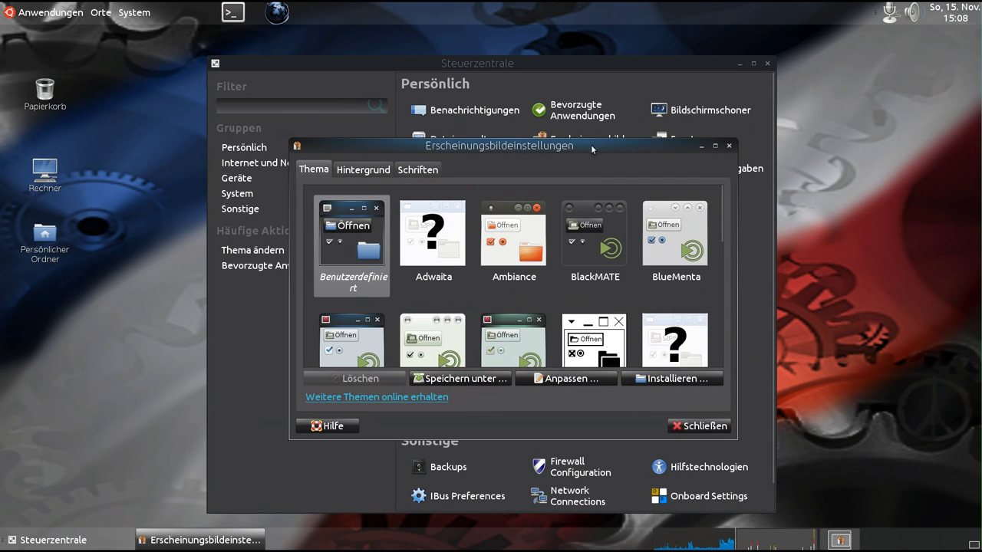
click(740, 64)
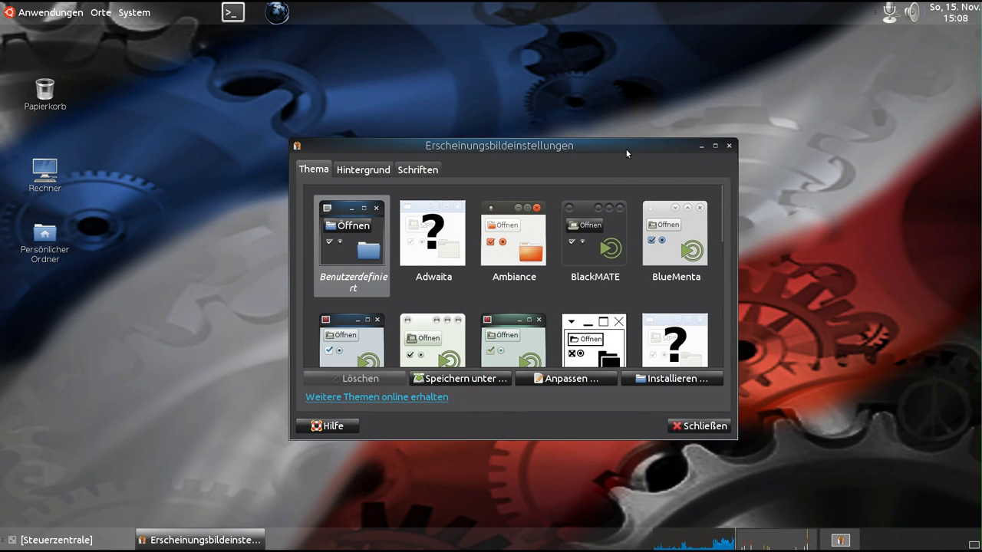
drag(624, 145, 600, 113)
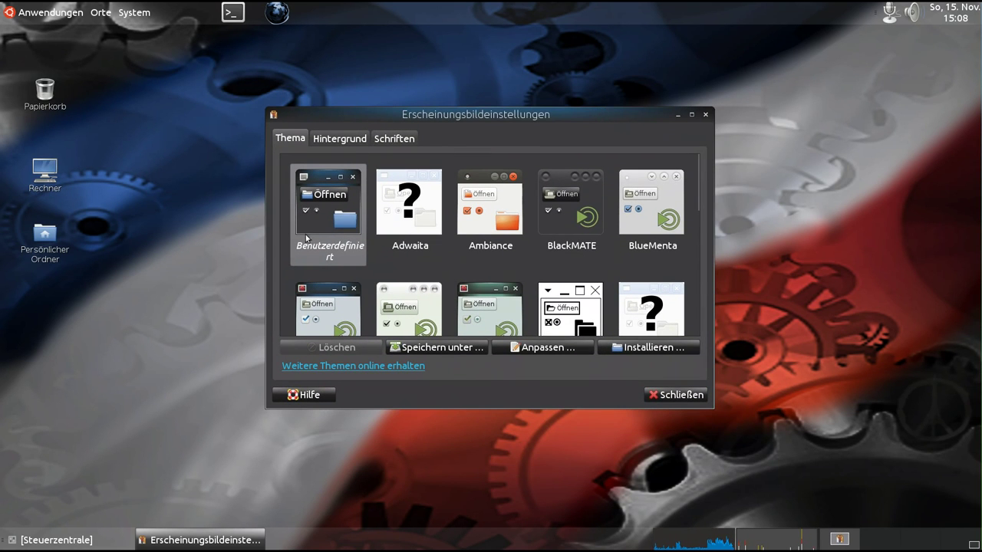
- Open the customisation of the current theme and look through its Fensterinhalt, Farben and Fensterrahmen options
click(549, 349)
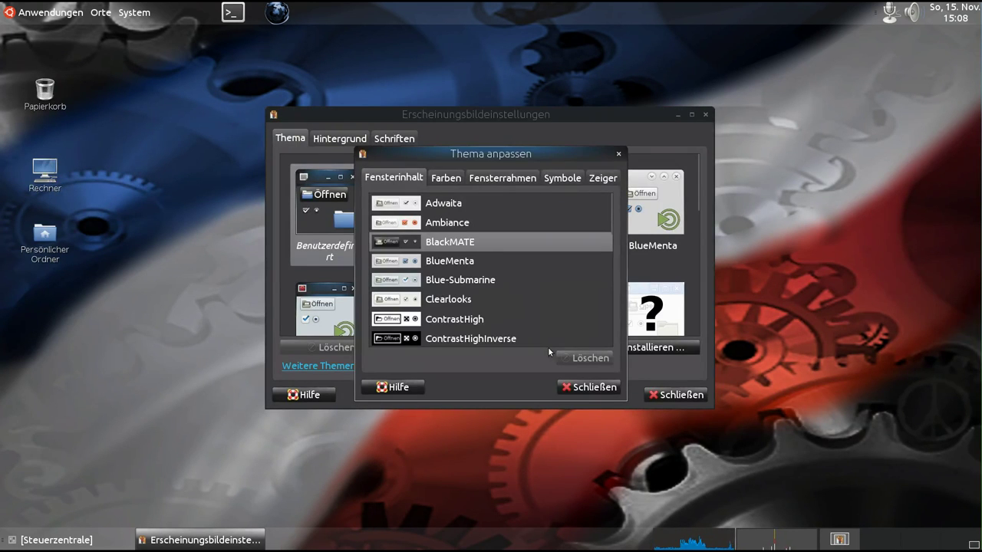
drag(498, 157, 500, 207)
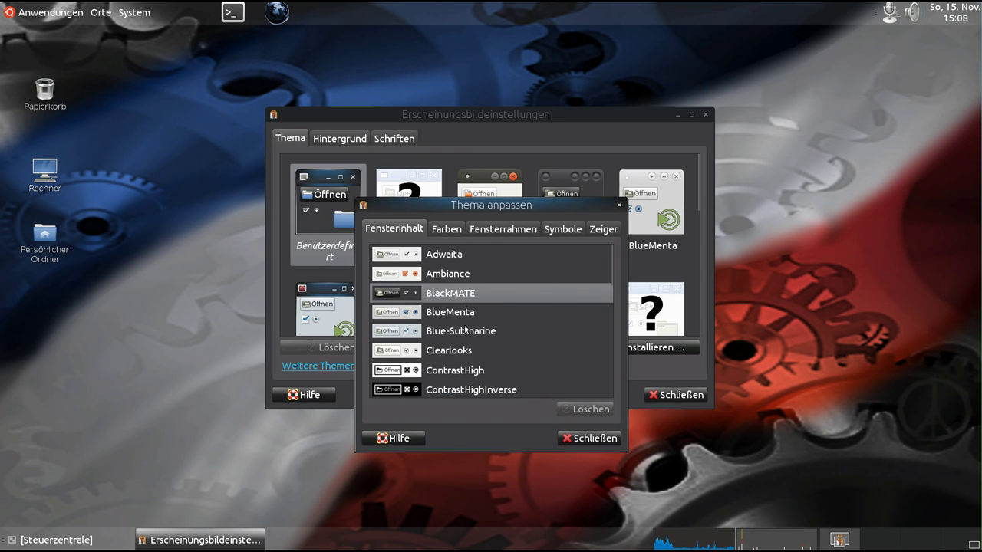
click(443, 228)
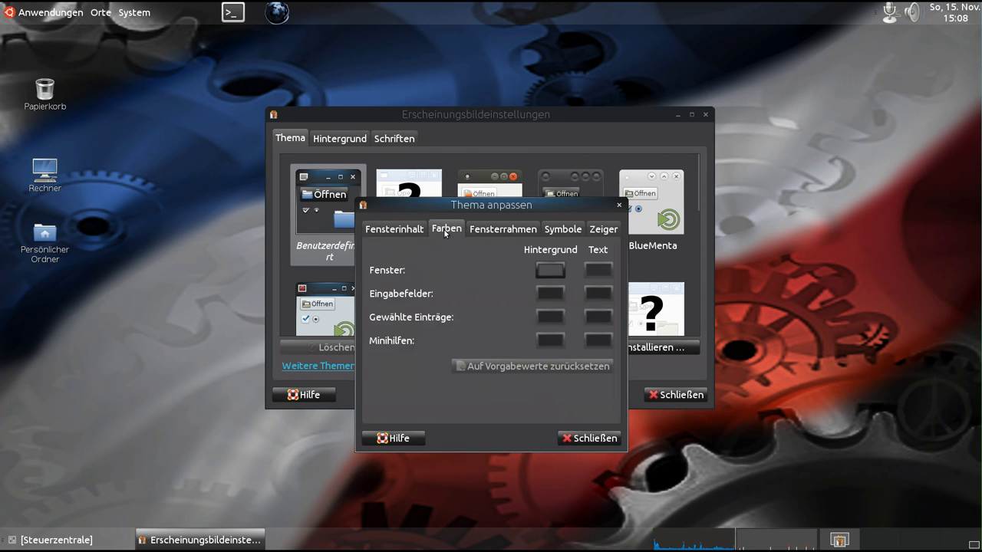
click(489, 230)
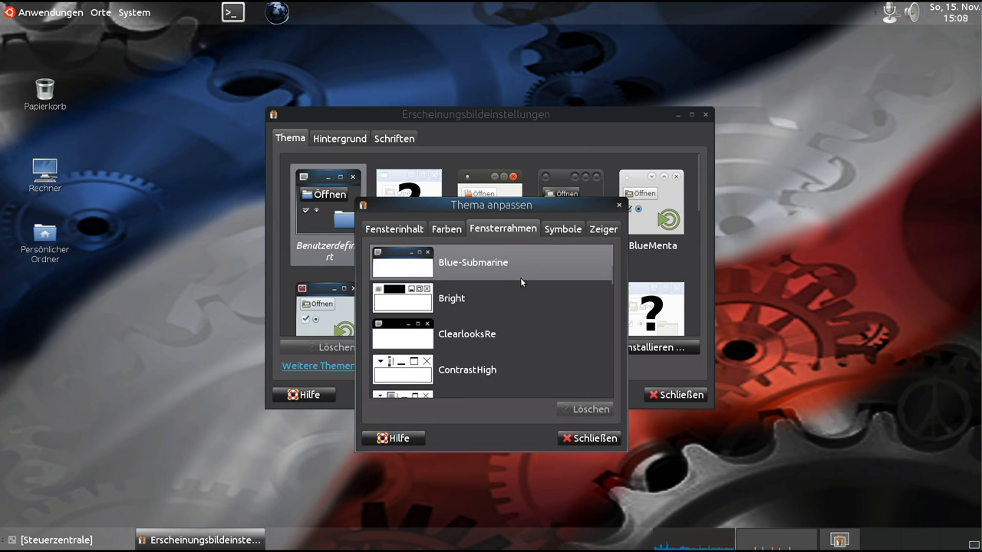
scroll(534, 292, down, 4)
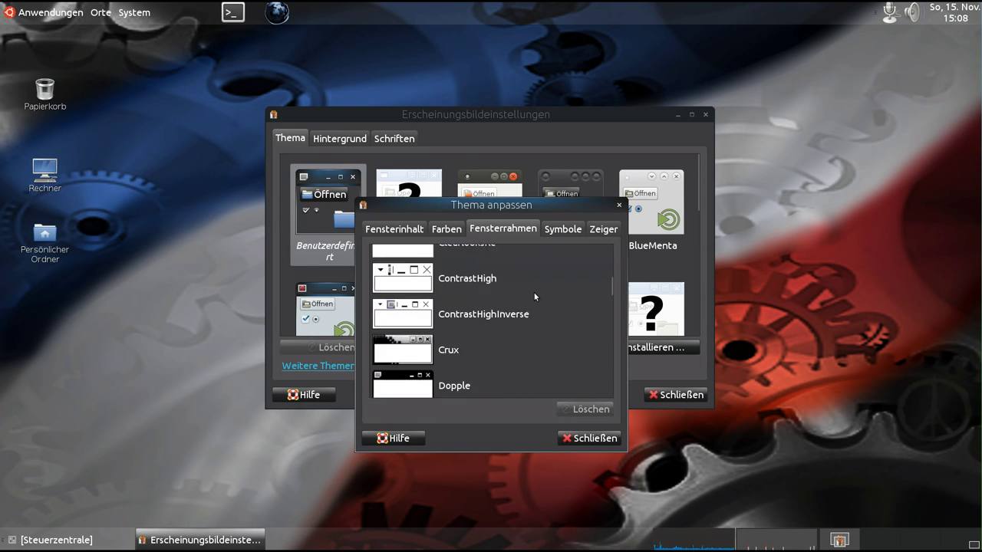
scroll(534, 292, down, 5)
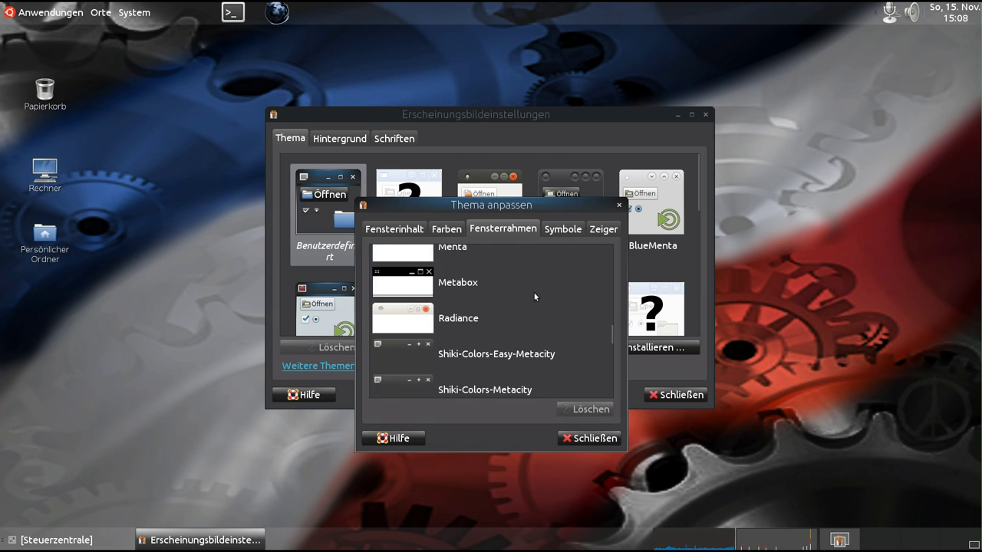
scroll(534, 292, down, 3)
scroll(533, 292, up, 5)
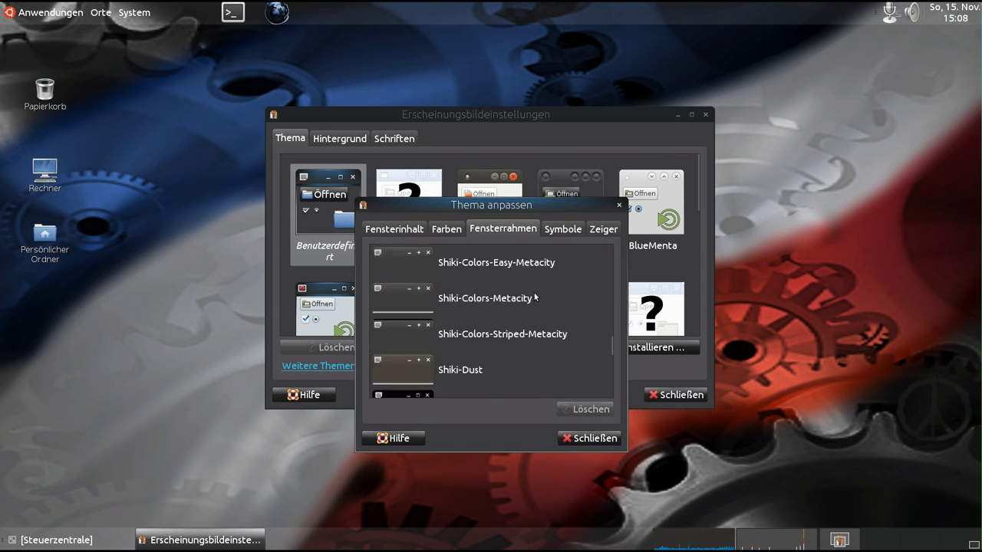
scroll(534, 292, up, 7)
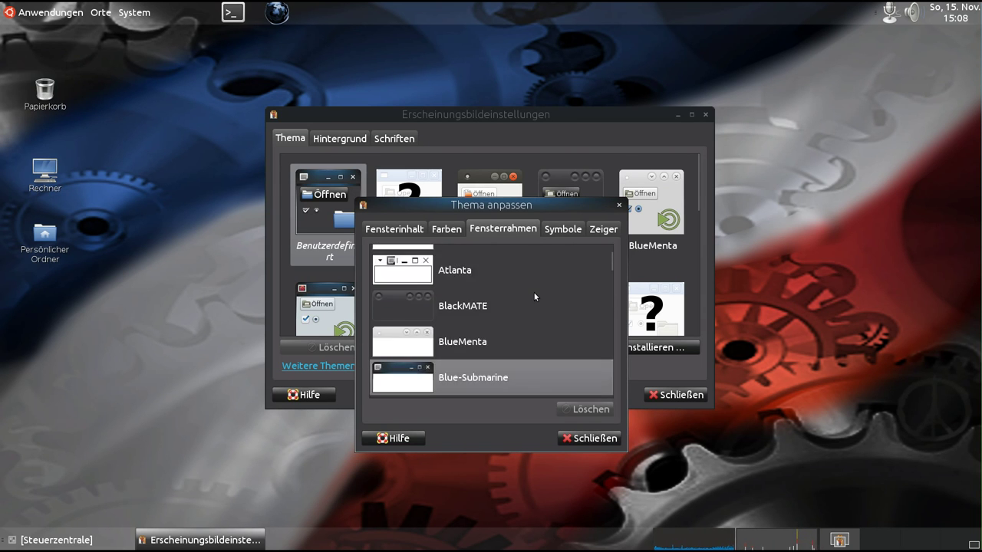
- Show the available icon themes, view the current folder icons in the home folder, and minimise the folder window
click(566, 231)
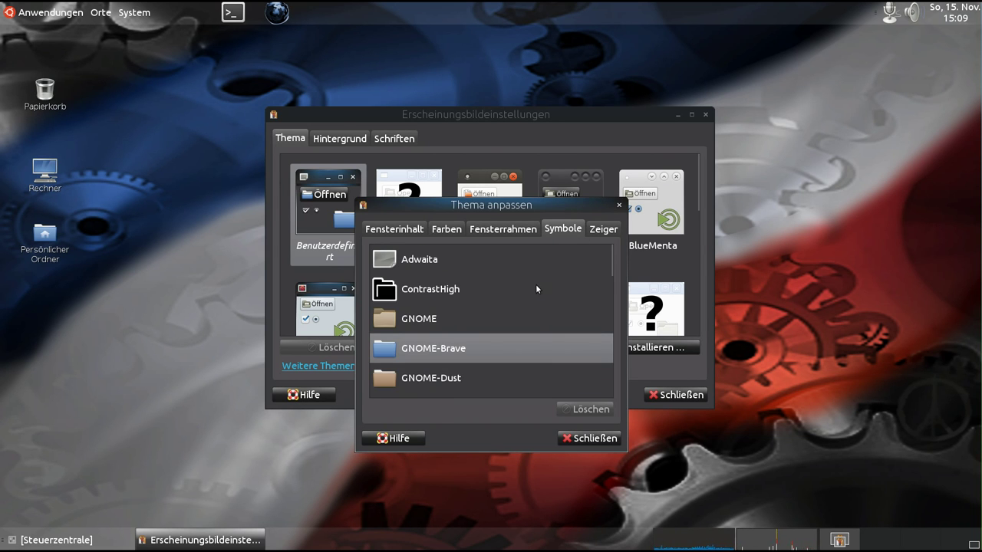
scroll(535, 284, down, 1)
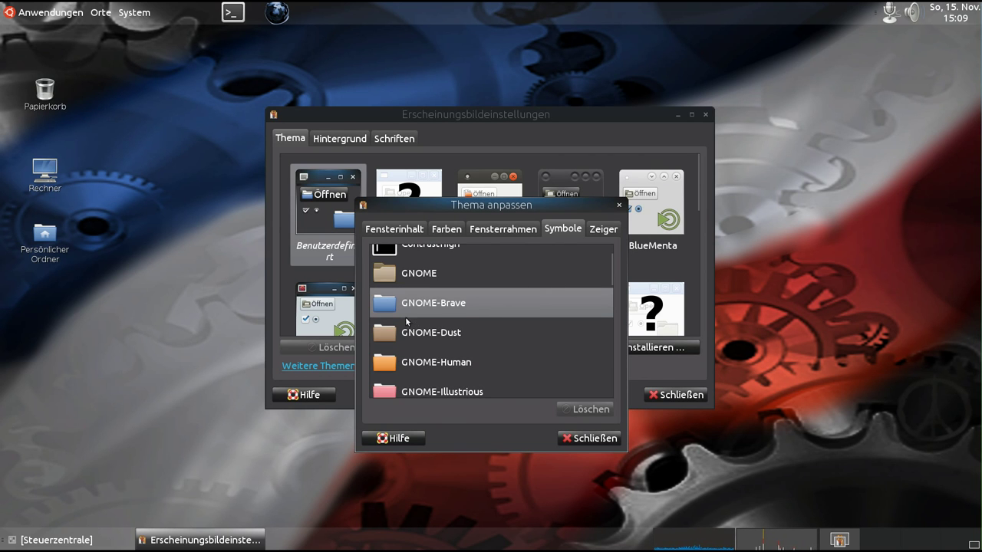
click(48, 236)
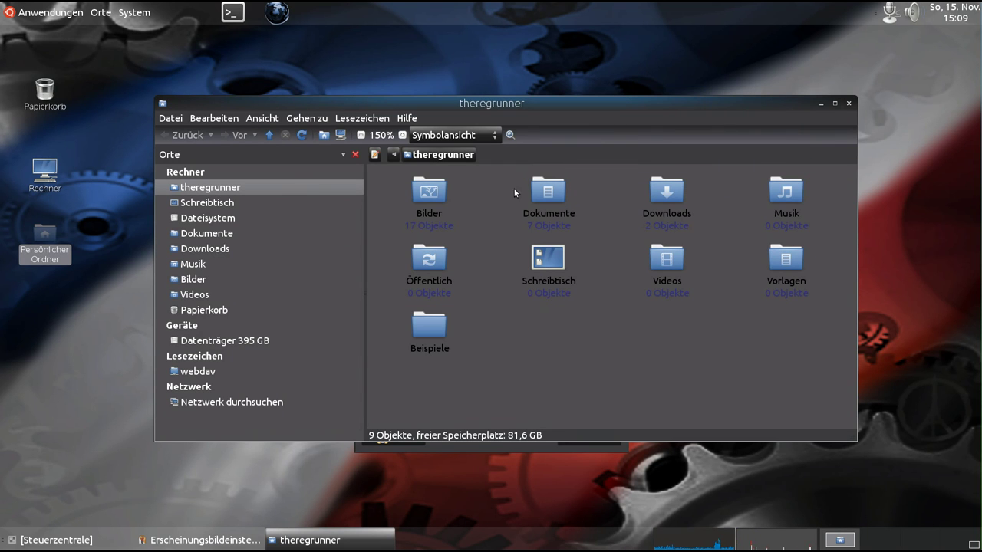
click(820, 104)
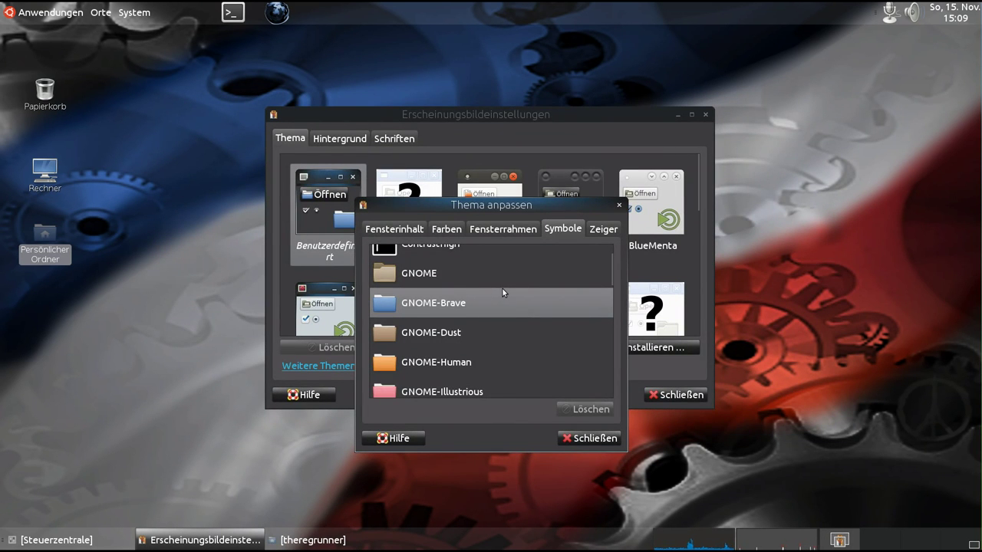
- Try the icon themes GNOME-Human, GNOME-Illustrious, GNOME-Wine and GNOME-Wise one after another
scroll(502, 288, down, 1)
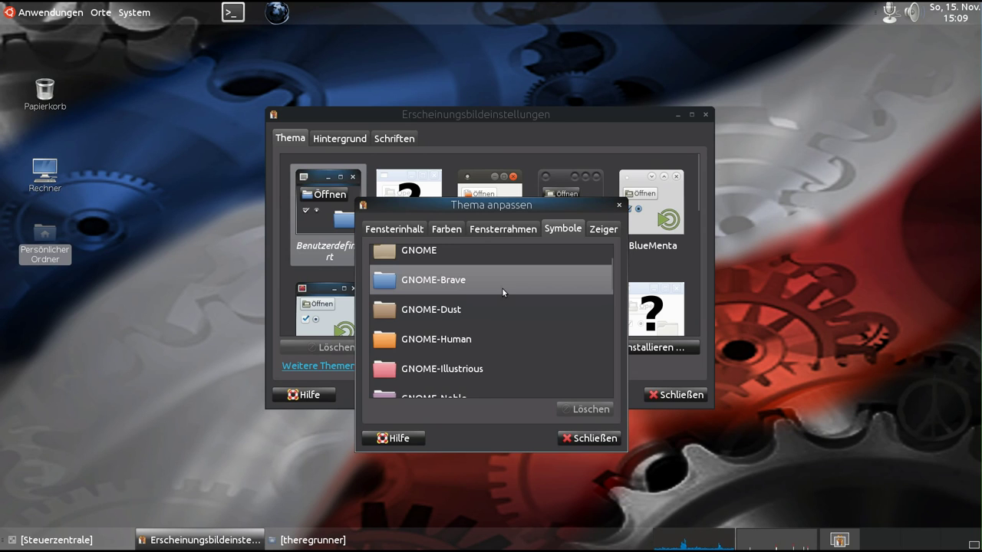
scroll(481, 314, down, 1)
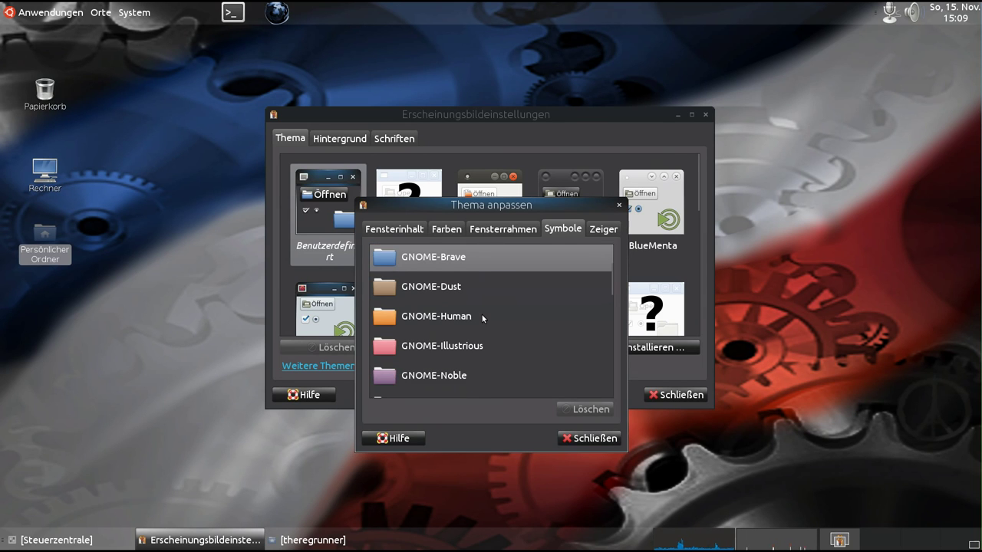
click(417, 320)
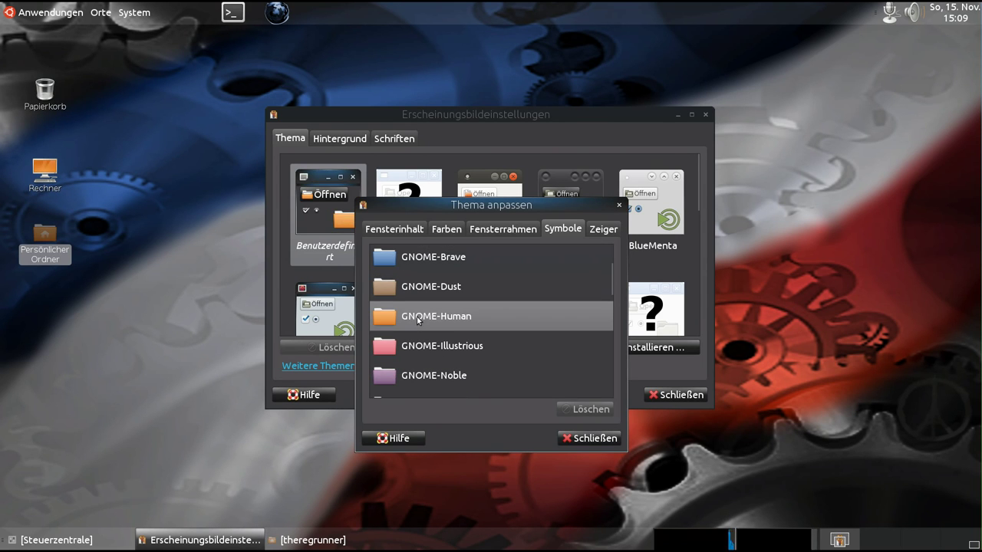
click(90, 239)
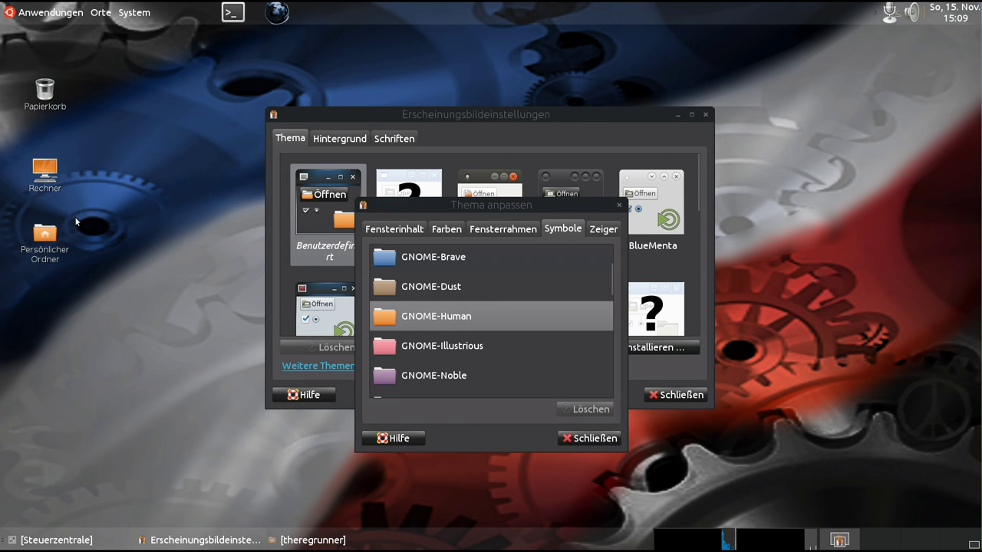
click(442, 346)
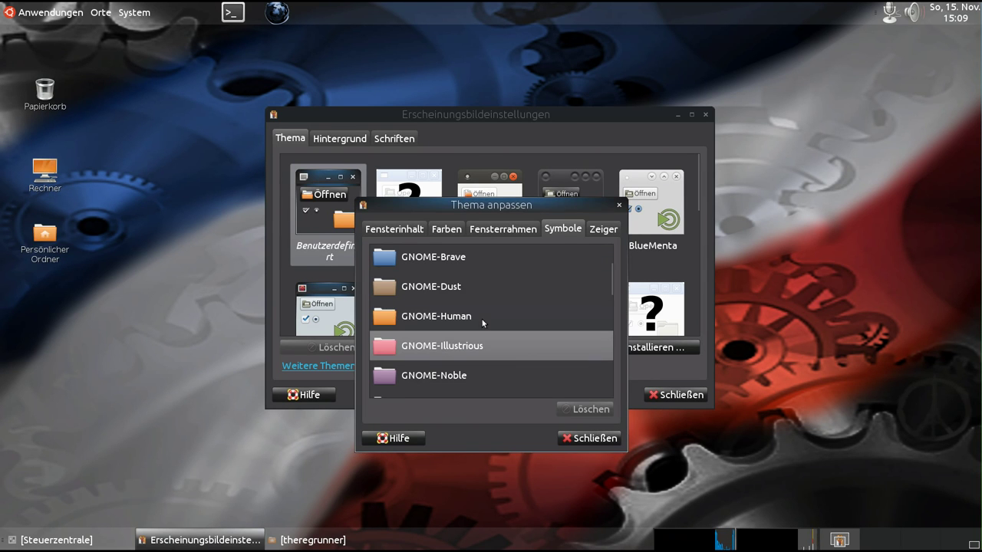
scroll(513, 290, down, 2)
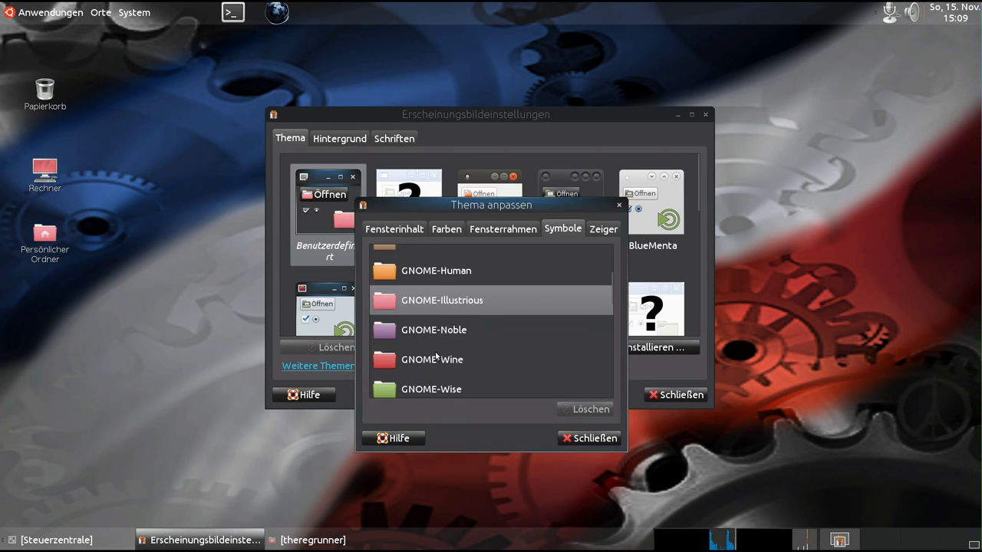
click(434, 359)
scroll(529, 290, down, 2)
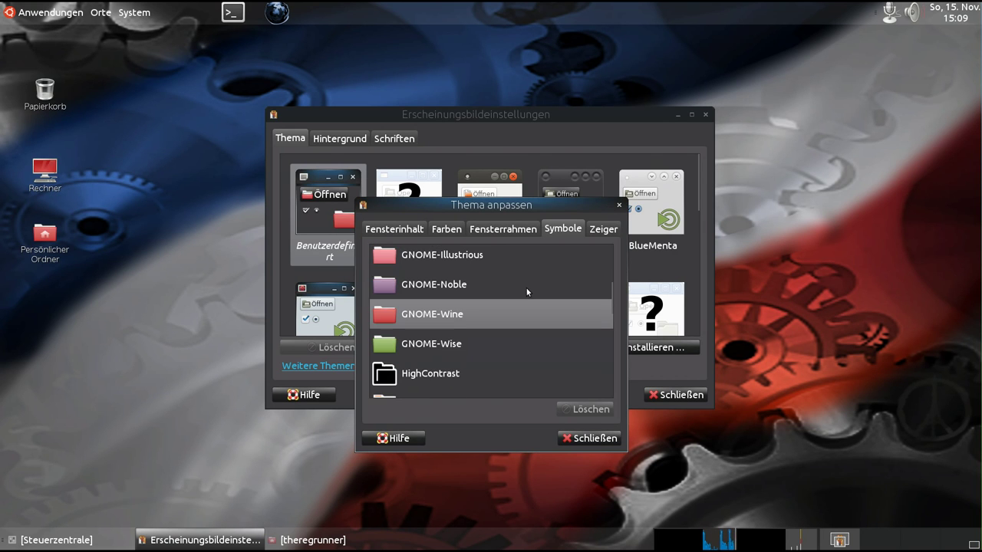
click(428, 346)
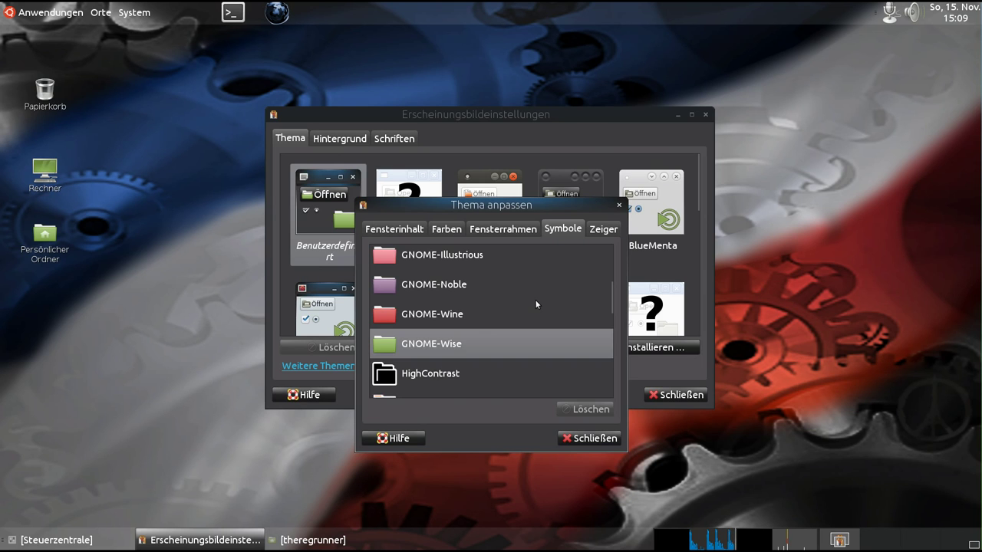
- Set the icon theme back to GNOME-Brave and display the available pointer themes
scroll(535, 299, up, 3)
scroll(488, 326, up, 1)
click(427, 306)
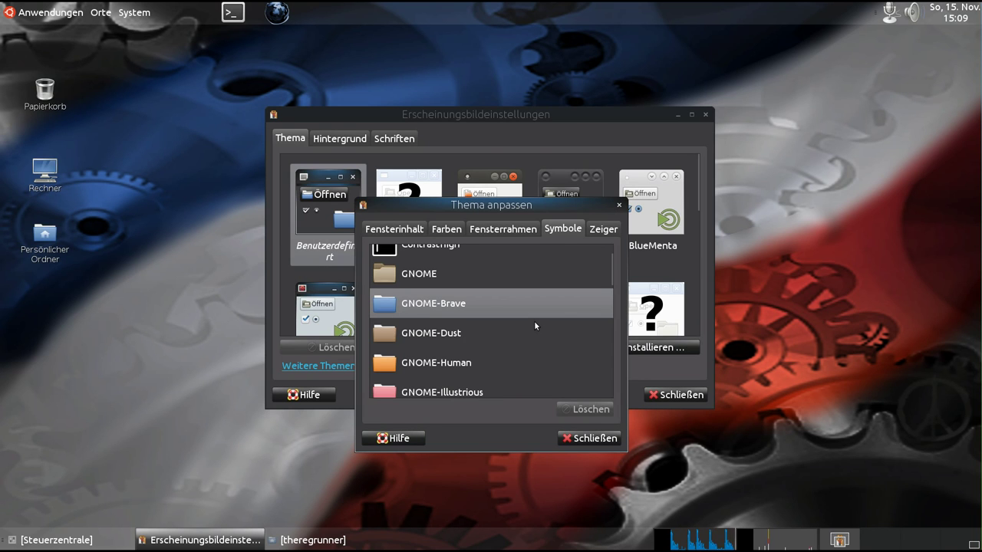
click(602, 229)
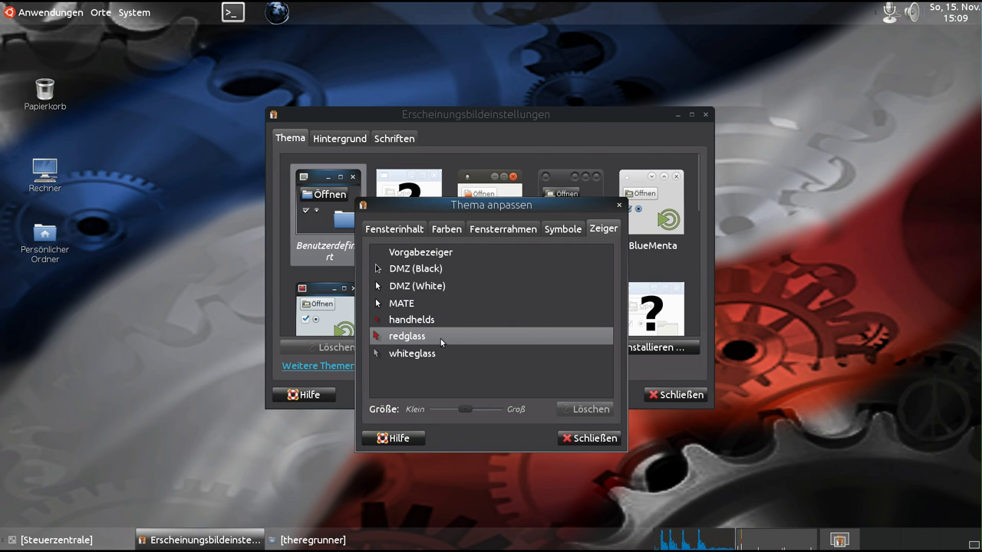
- Check the redglass pointer in a terminal window, adjust the pointer size slightly towards Groß, and close the theme customisation
click(238, 13)
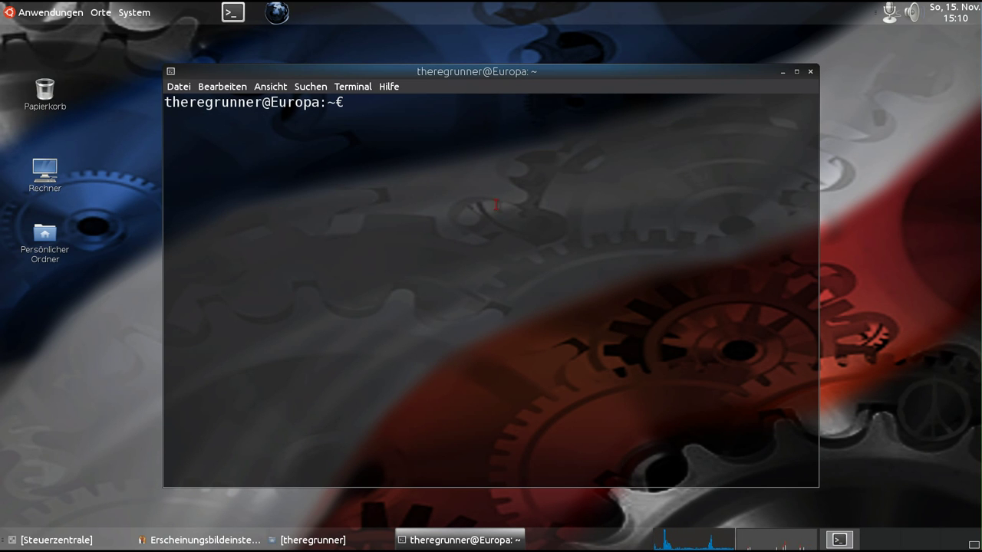
click(811, 73)
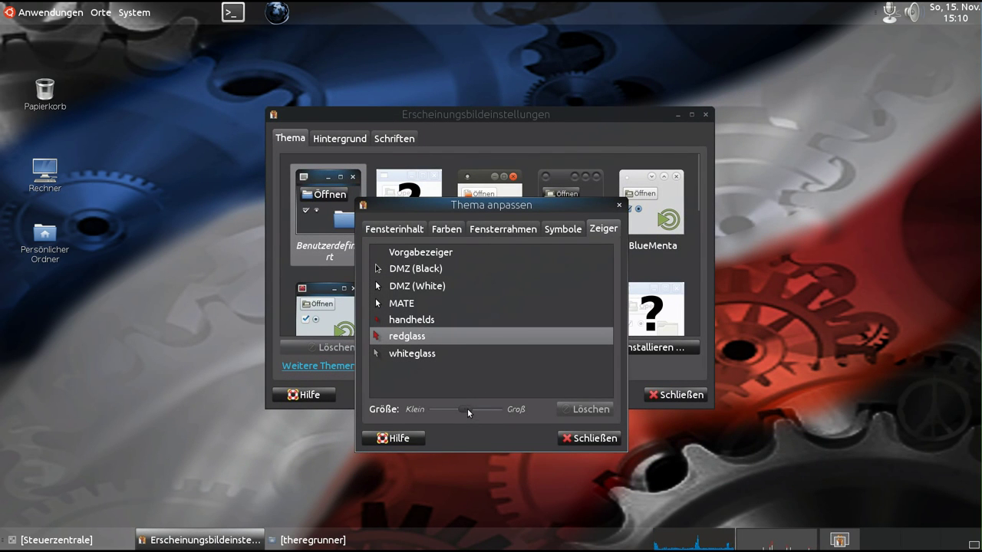
drag(467, 412, 481, 414)
click(574, 438)
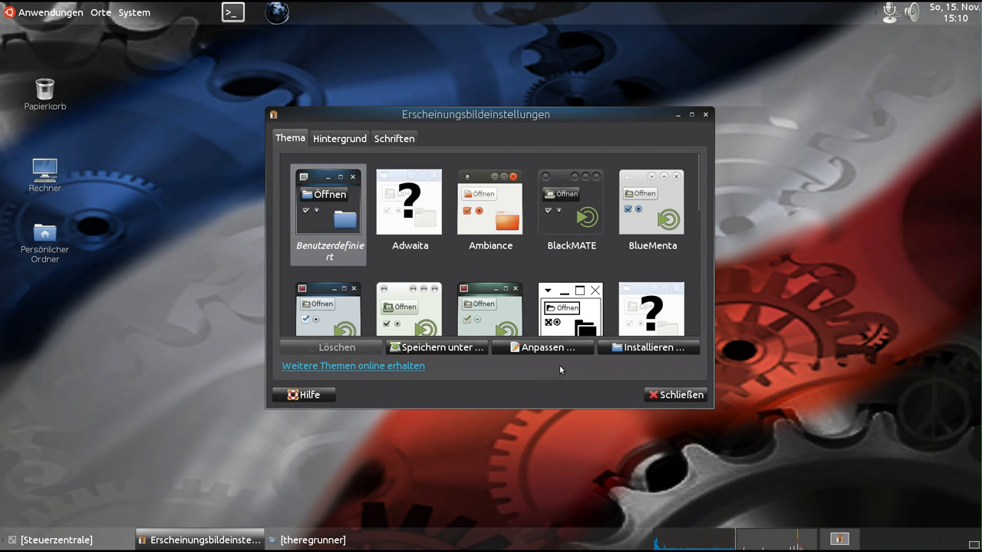
- Look through the list of installed desktop themes, including the Shiki themes from Shiki-Brave to Shiki-Wise
scroll(595, 270, down, 2)
scroll(594, 274, down, 4)
scroll(594, 274, down, 2)
scroll(599, 274, up, 2)
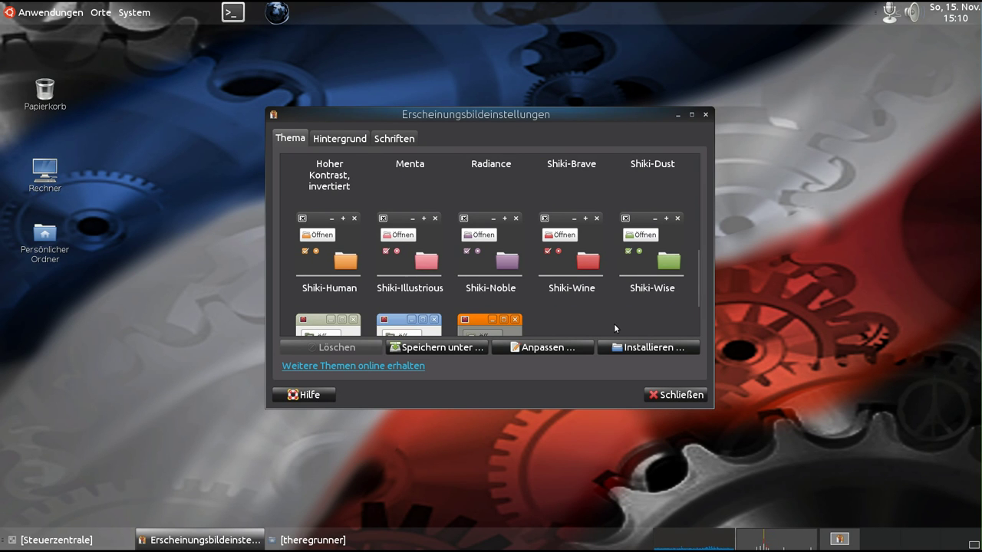
scroll(614, 323, up, 2)
scroll(626, 265, down, 2)
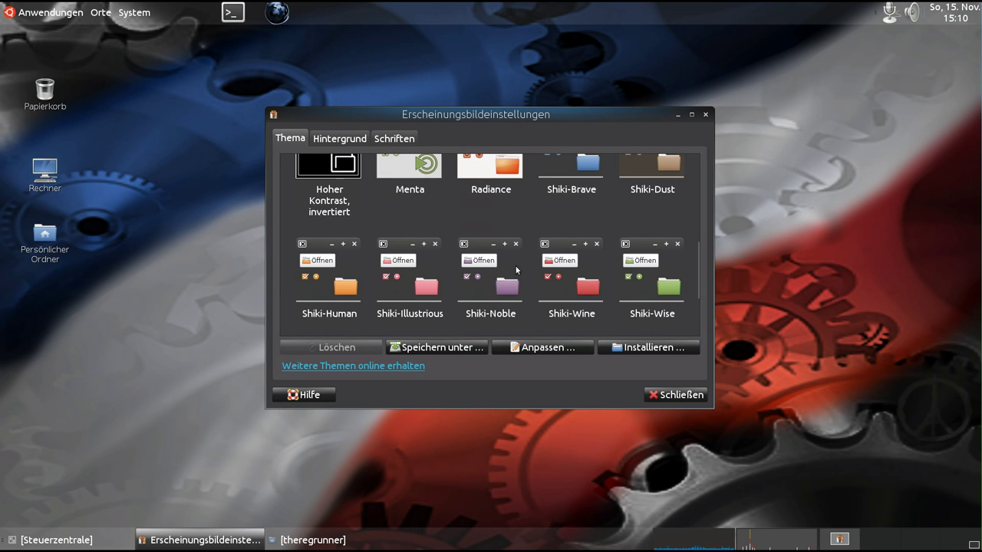
scroll(549, 233, up, 2)
scroll(549, 233, up, 10)
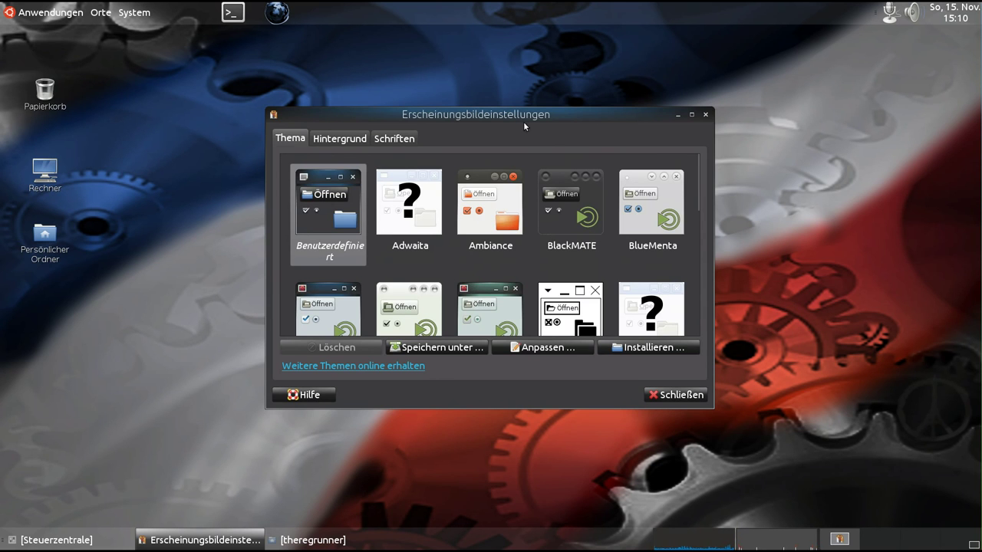
drag(522, 114, 527, 132)
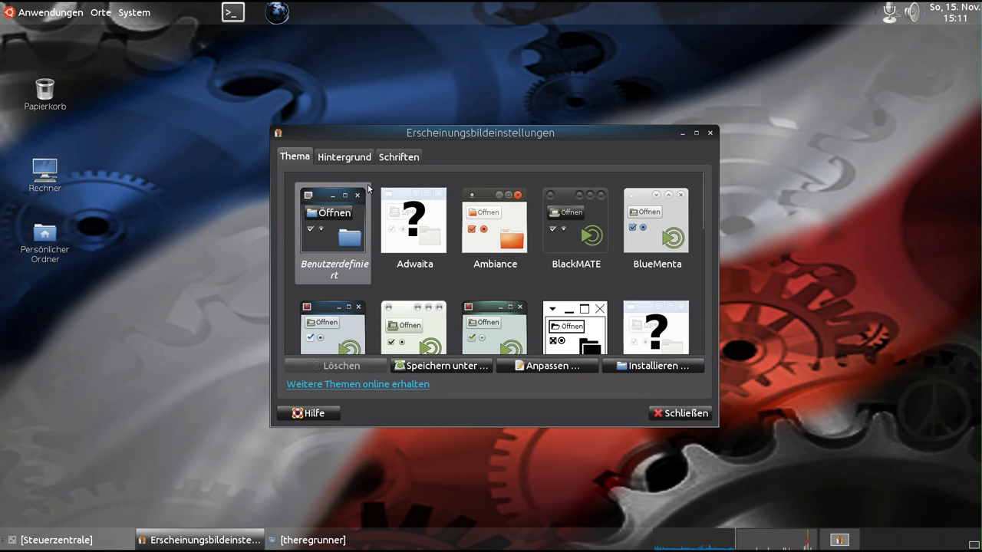
- Show the available desktop backgrounds and view the file details of the current wallpaper background_triko.png
click(340, 157)
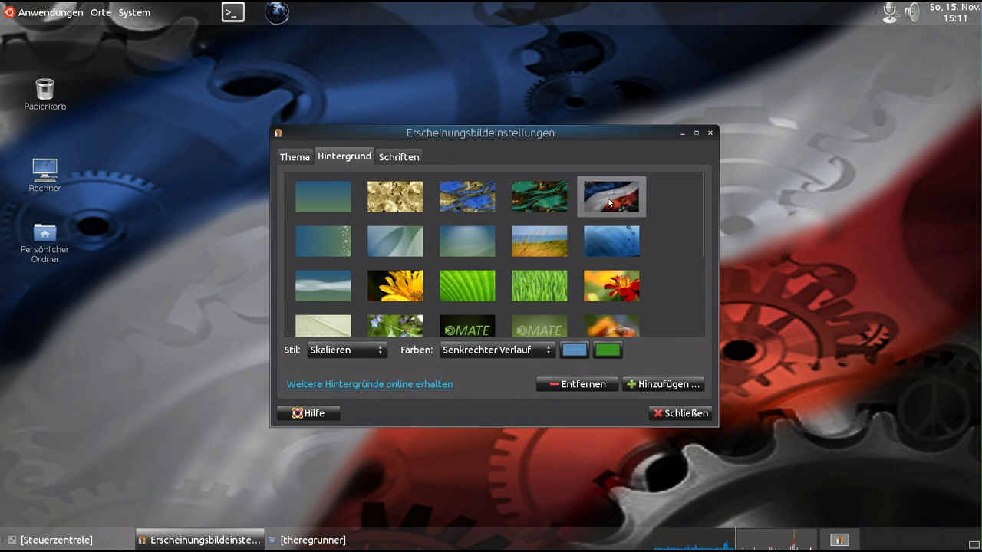
mouse_move(607, 203)
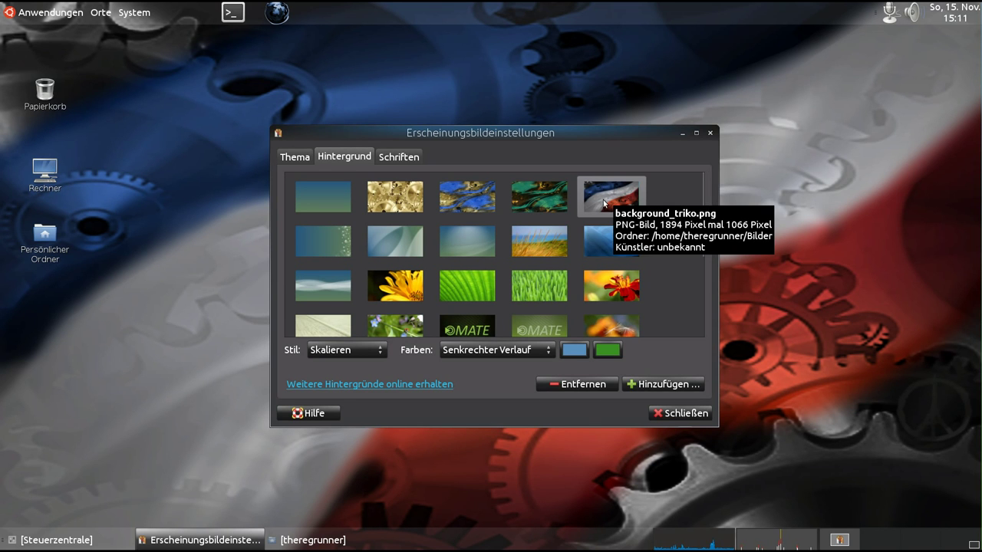
drag(578, 131, 573, 140)
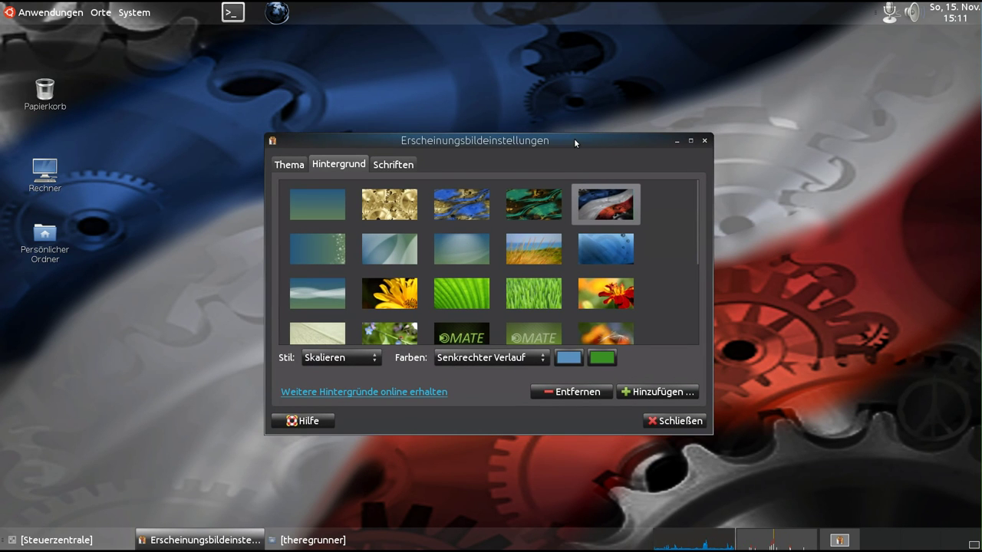
scroll(670, 242, down, 5)
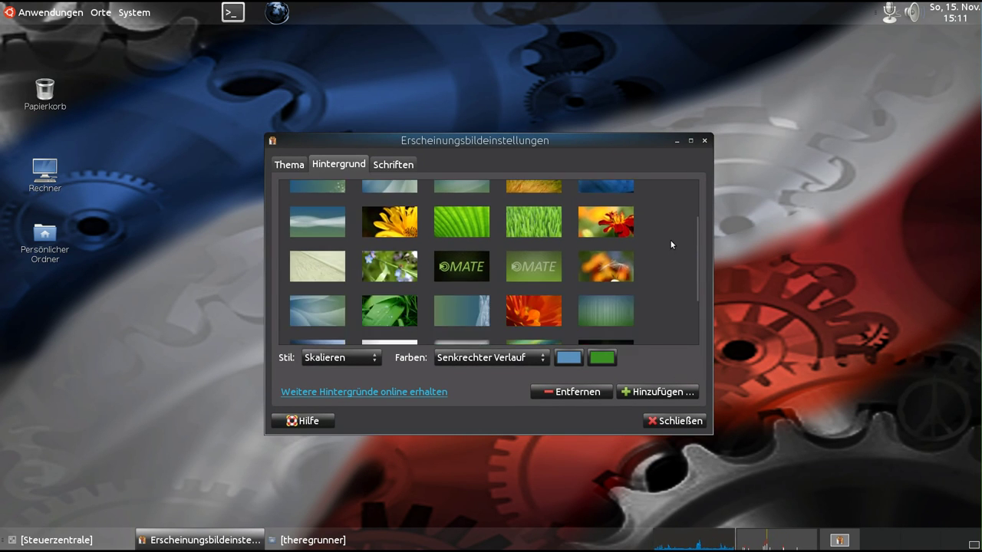
scroll(671, 245, up, 5)
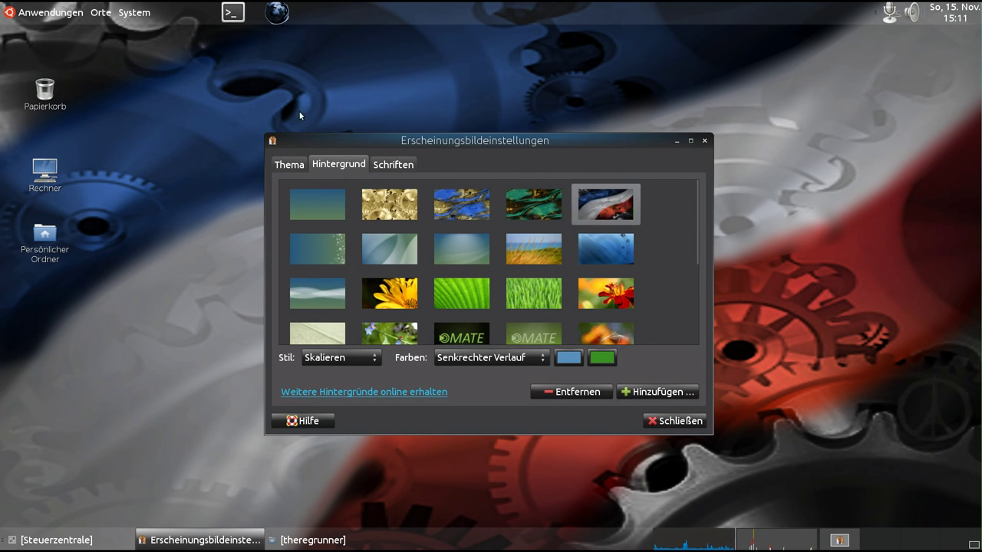
- Show the installed graphics programs such as GIMP Bildbearbeitung, and look through the remaining background images
click(38, 15)
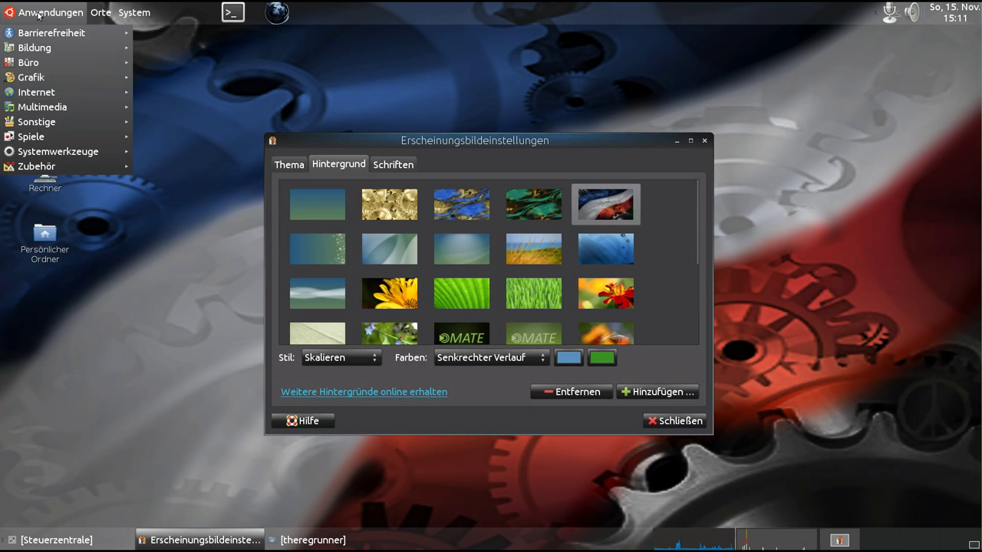
mouse_move(43, 80)
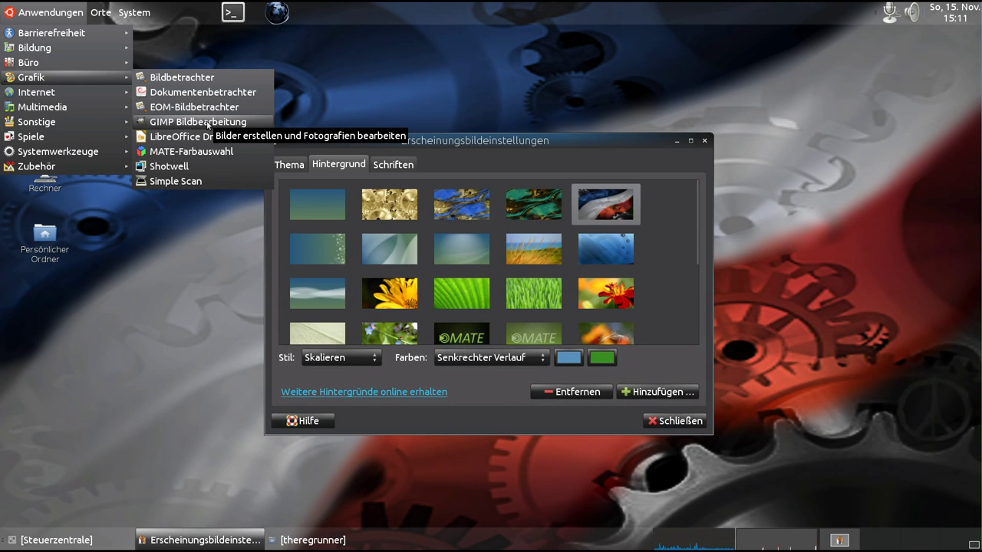
click(512, 143)
drag(512, 144, 533, 112)
scroll(517, 191, down, 3)
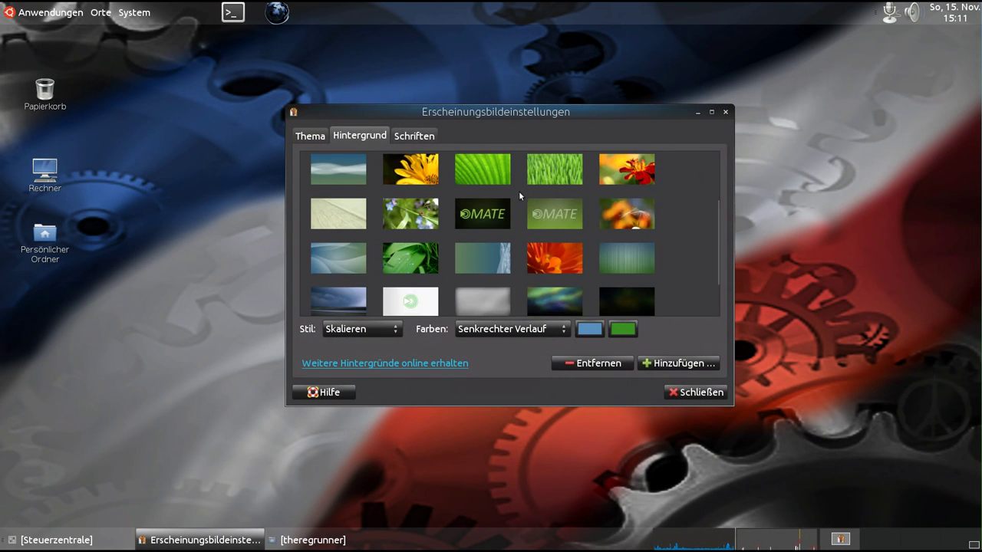
scroll(706, 236, up, 2)
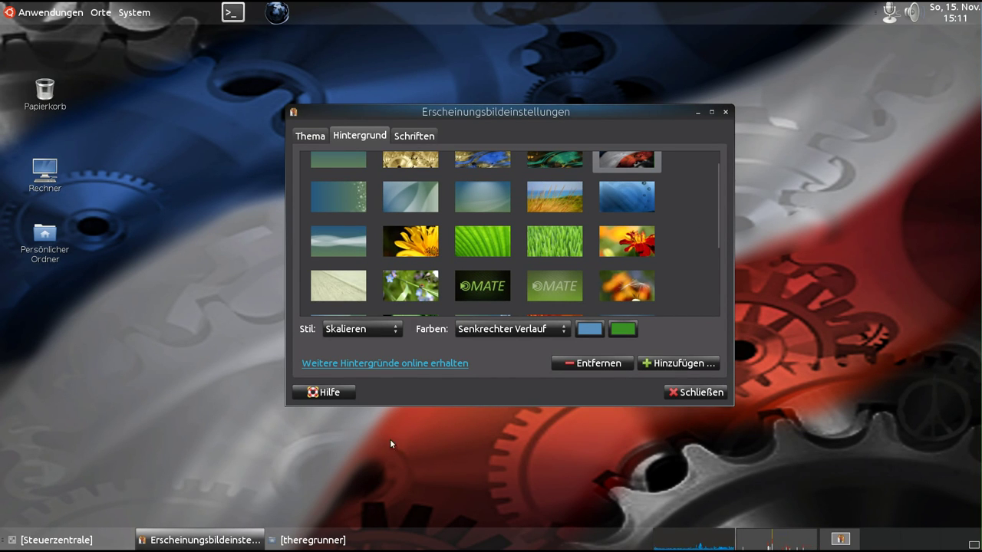
- Examine the Stil and Farben options available for the desktop background
click(397, 330)
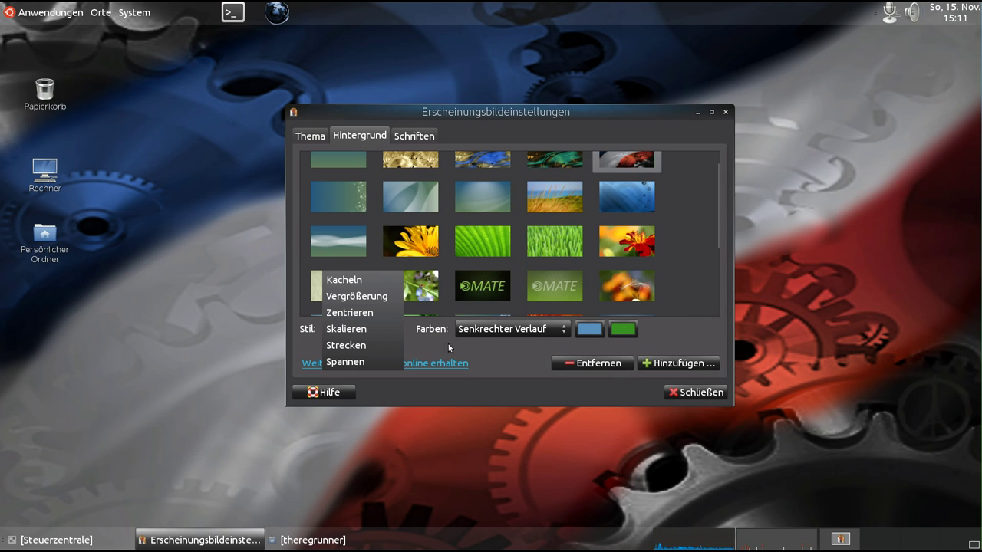
click(503, 372)
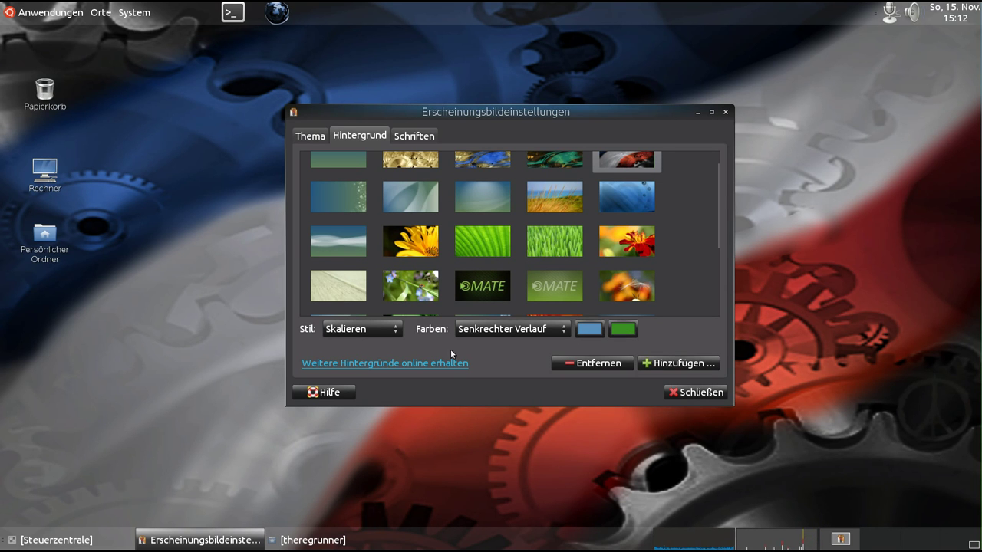
click(398, 330)
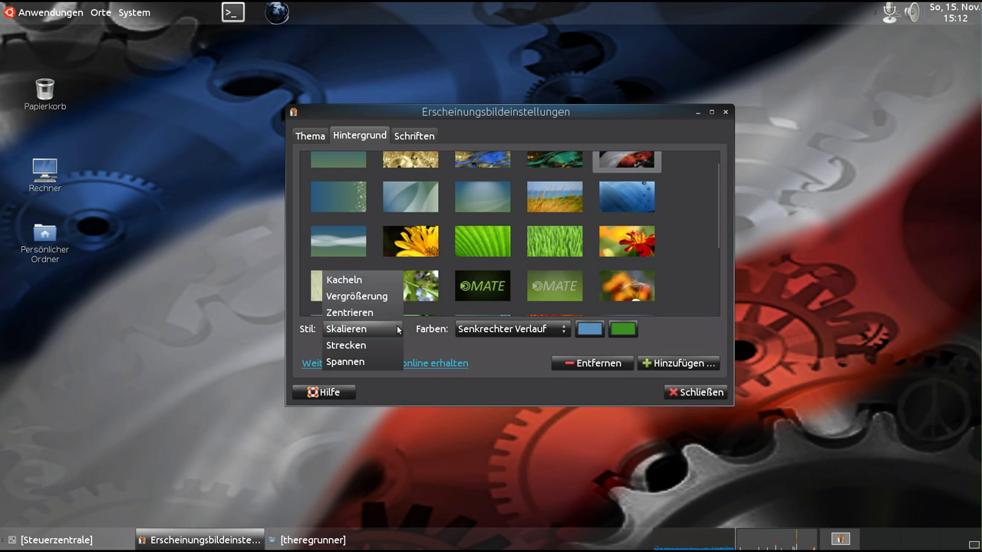
click(488, 345)
click(559, 332)
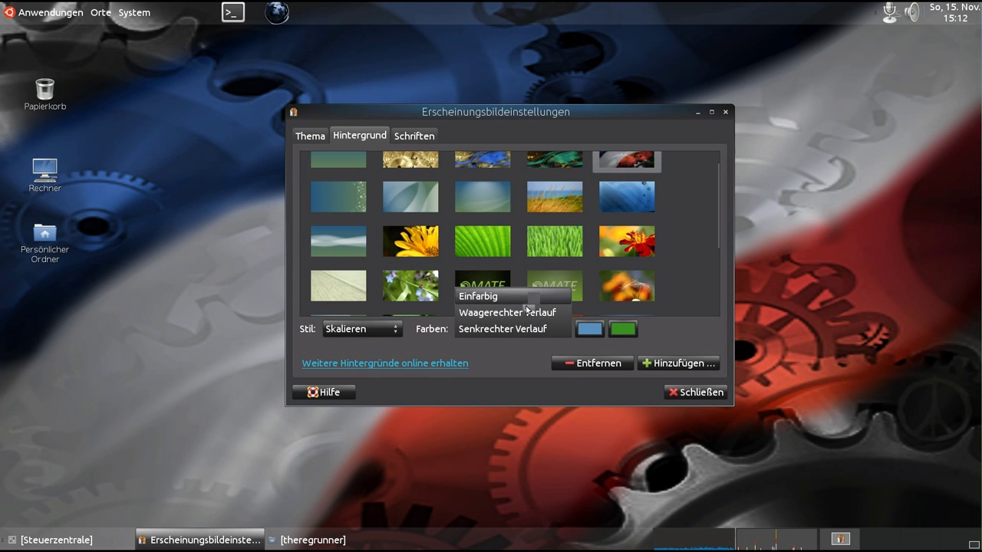
click(508, 353)
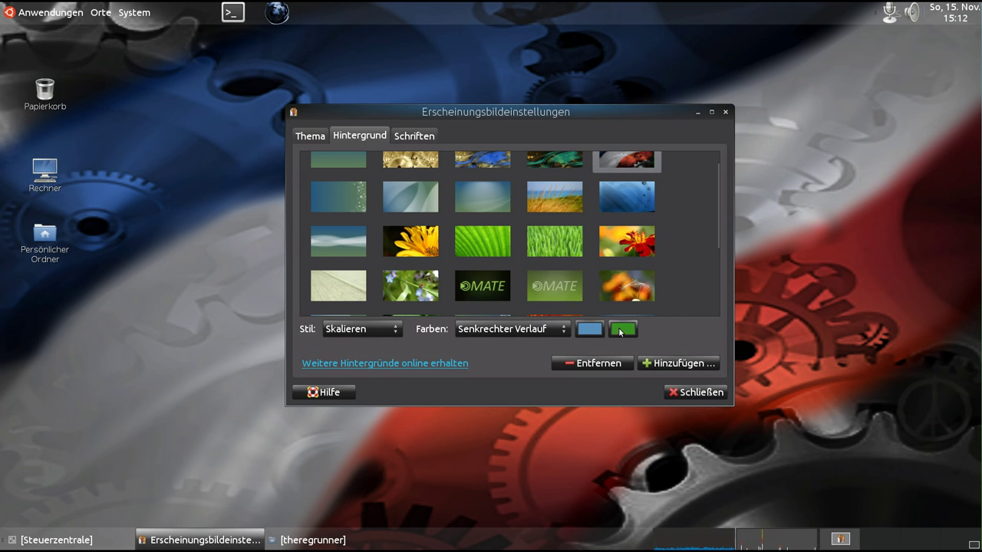
- Try the plain colour background with Waagerechter Verlauf, and switch back to the wallpaper background_triko.png
scroll(681, 272, up, 1)
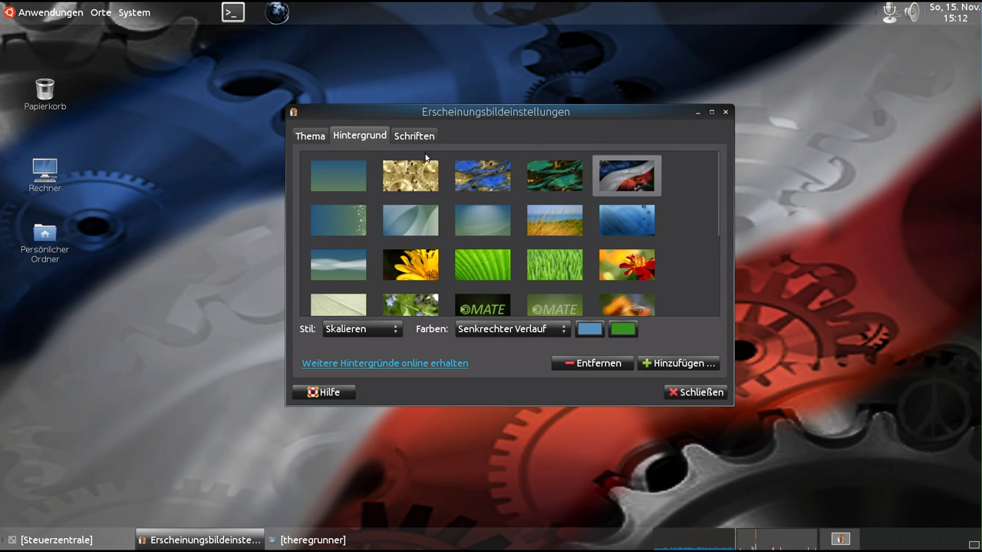
click(325, 177)
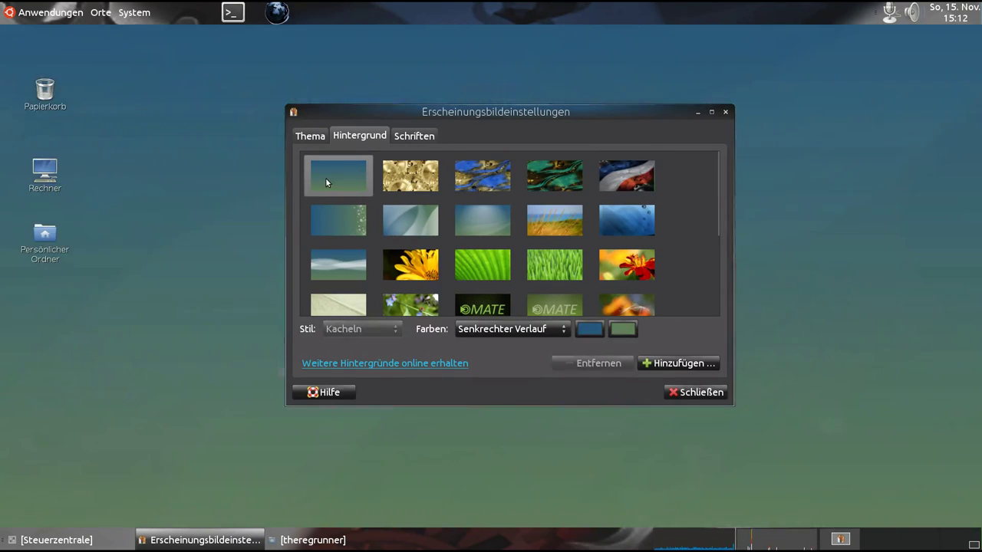
click(562, 330)
click(542, 313)
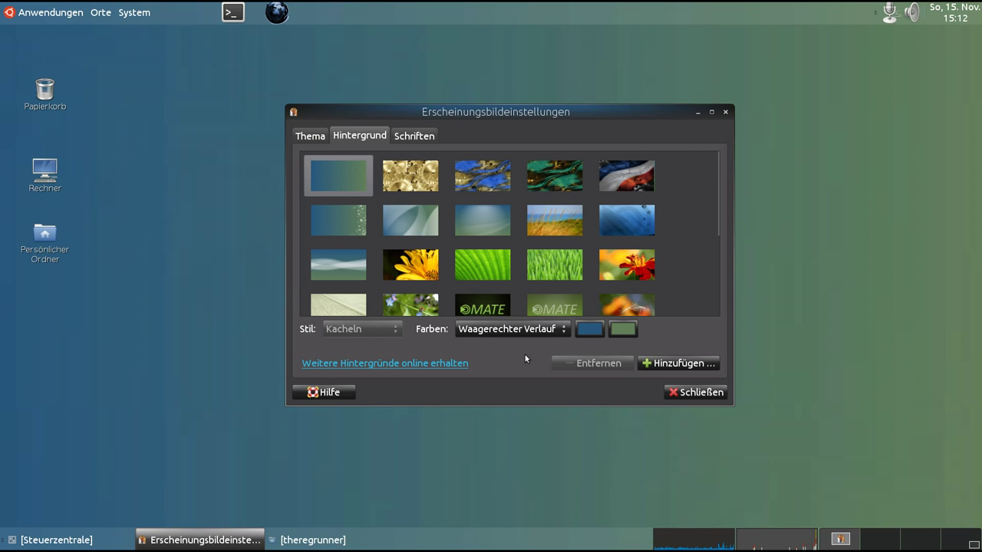
click(627, 179)
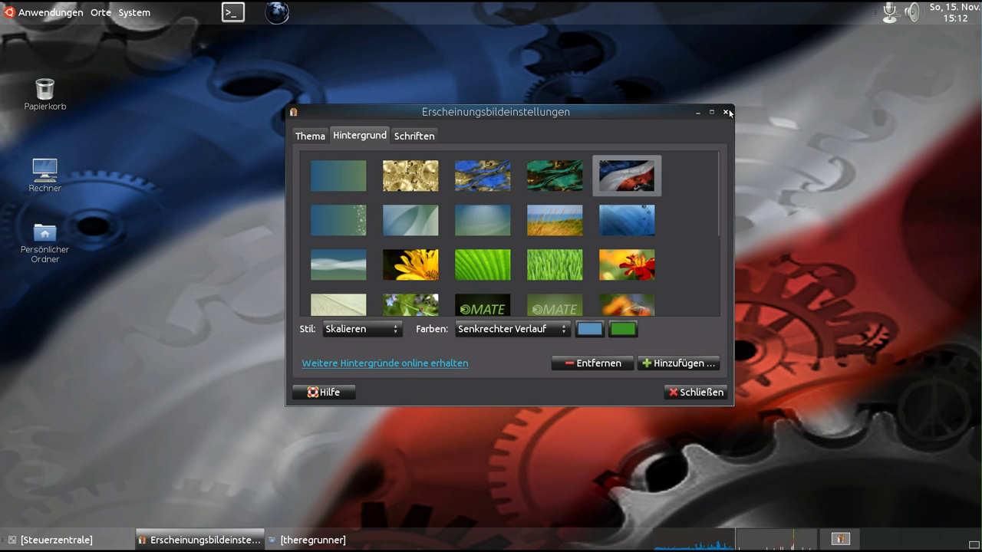
- Set the size of the Fenstertitelschrift to 20 in the font settings and close the appearance settings
click(426, 137)
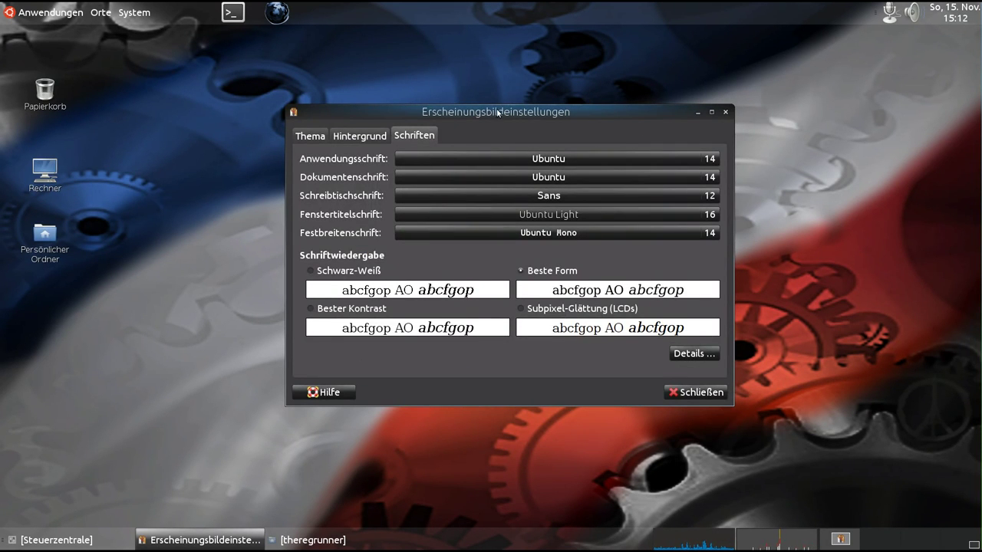
drag(496, 113, 497, 131)
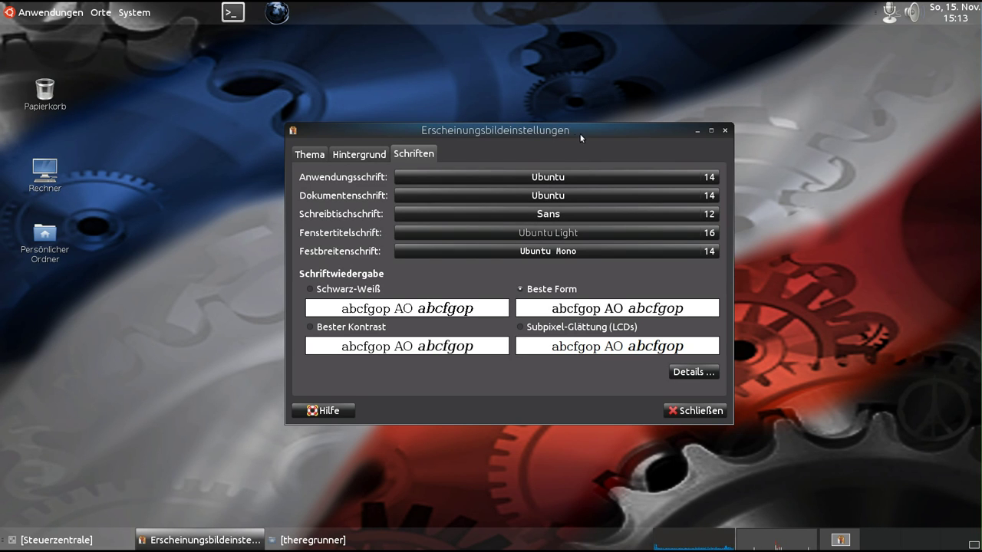
click(706, 237)
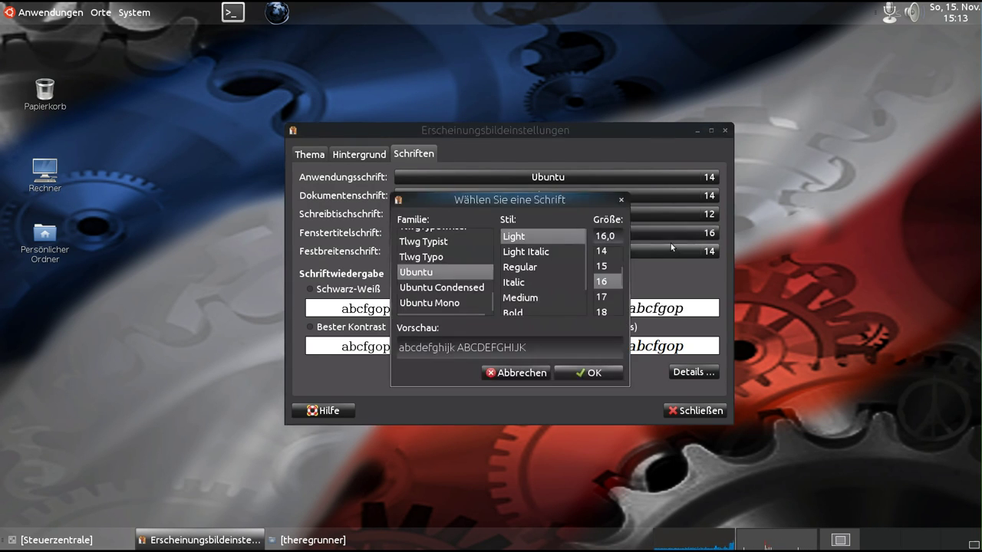
scroll(613, 296, down, 2)
click(607, 288)
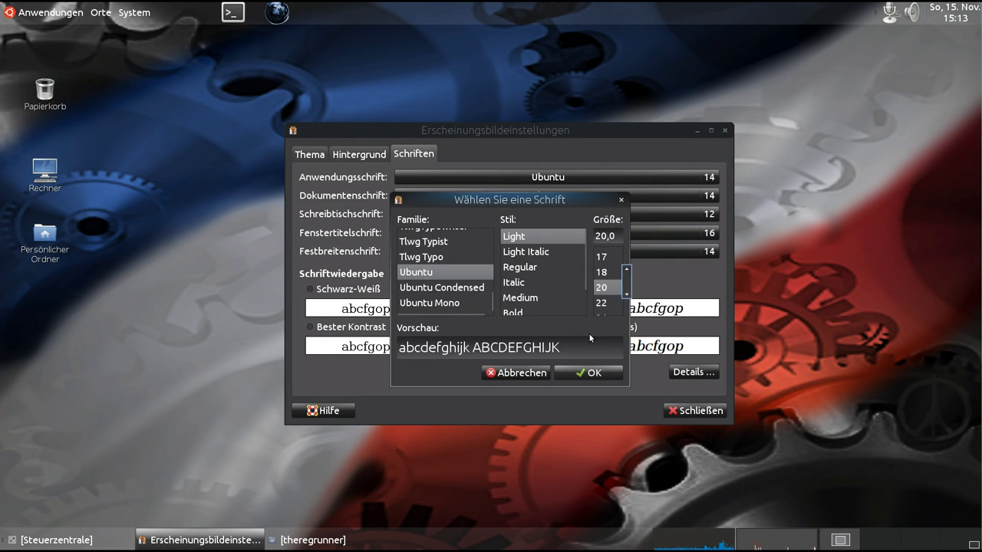
click(602, 373)
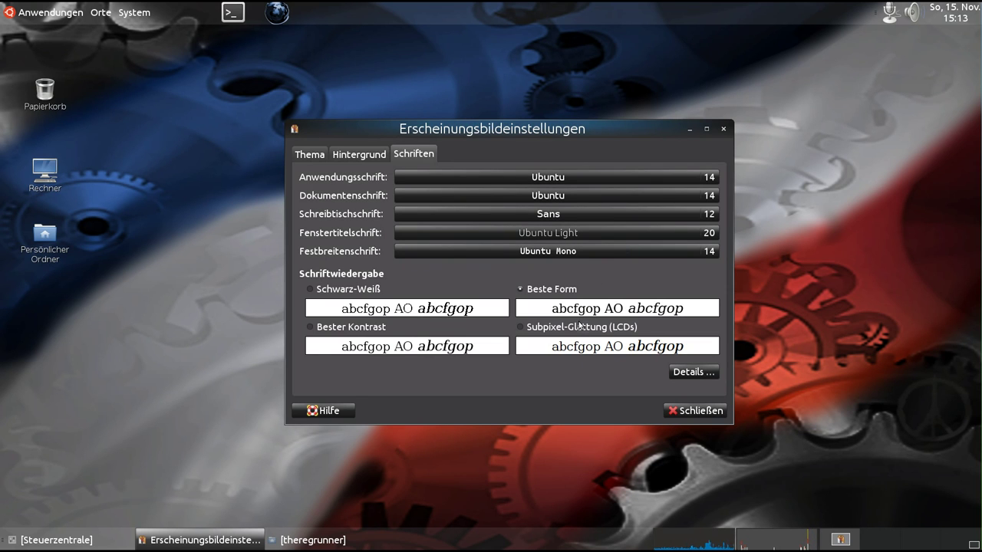
click(690, 411)
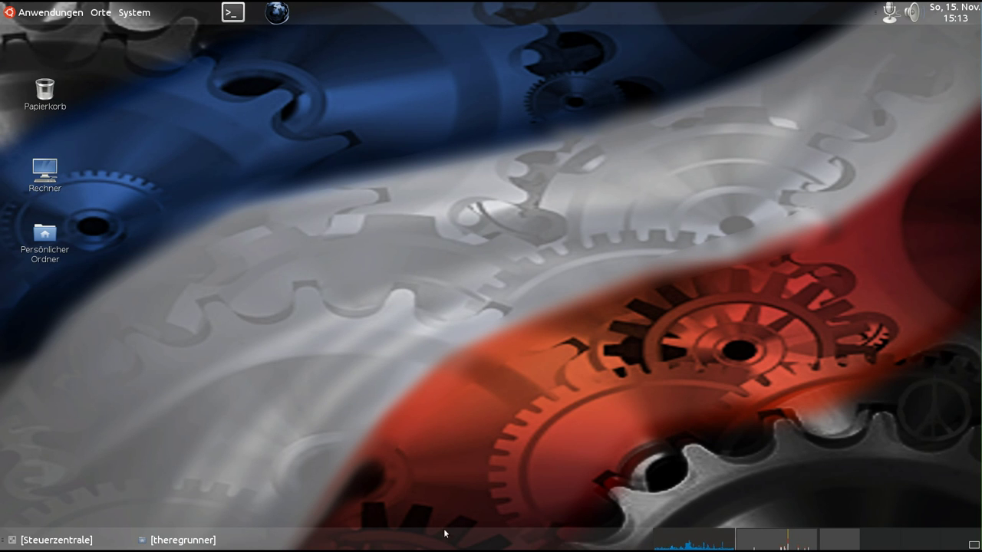
- Open the properties of the desktop's upper panel and set its background to Kein (Systemthema verwenden)
right_click(487, 13)
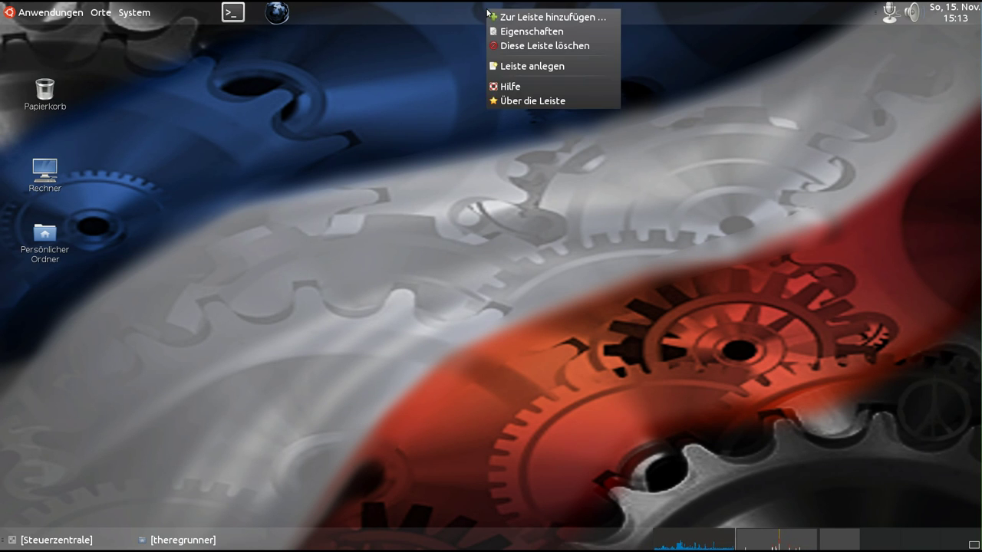
click(529, 30)
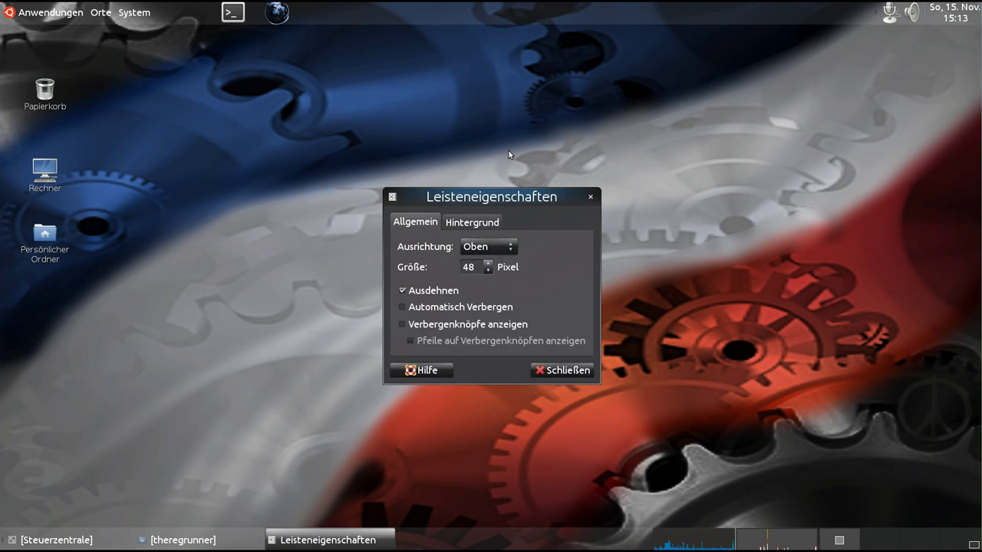
click(480, 176)
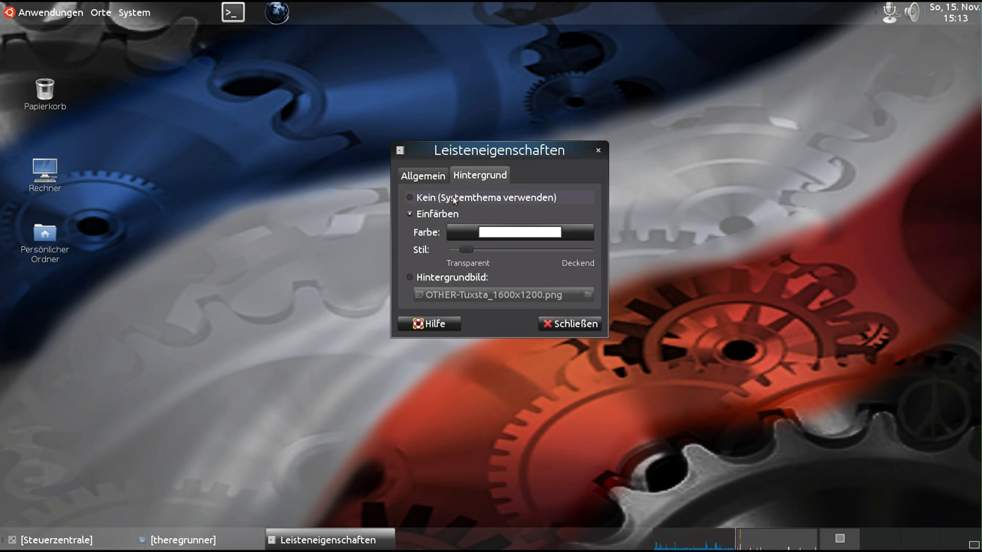
click(460, 201)
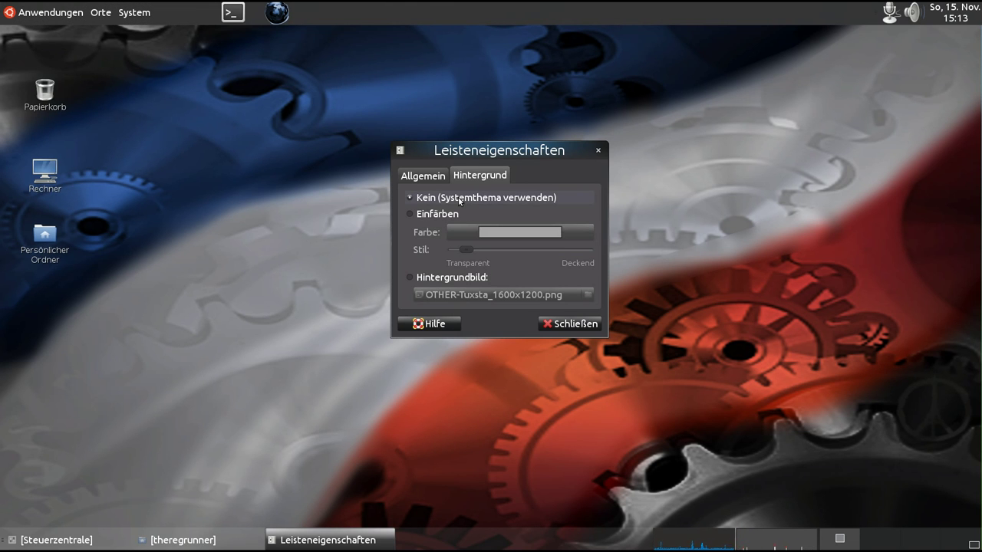
- Set the upper panel's background to Einfärben with a mostly transparent Stil, after trying the Hintergrundbild option
click(433, 216)
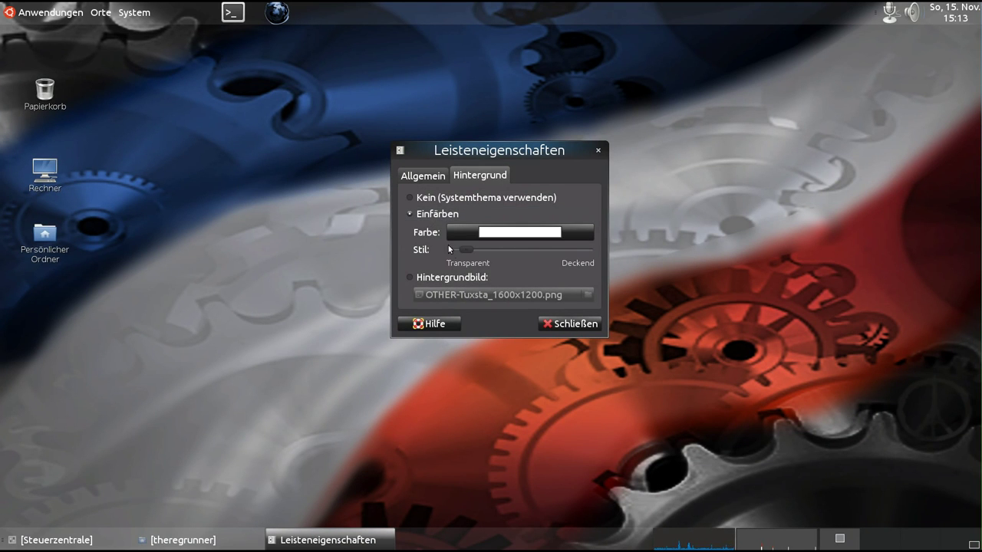
mouse_move(469, 247)
mouse_down()
mouse_move(546, 245)
mouse_move(496, 259)
mouse_move(491, 249)
mouse_move(465, 249)
mouse_move(484, 247)
mouse_move(457, 253)
mouse_up()
click(421, 277)
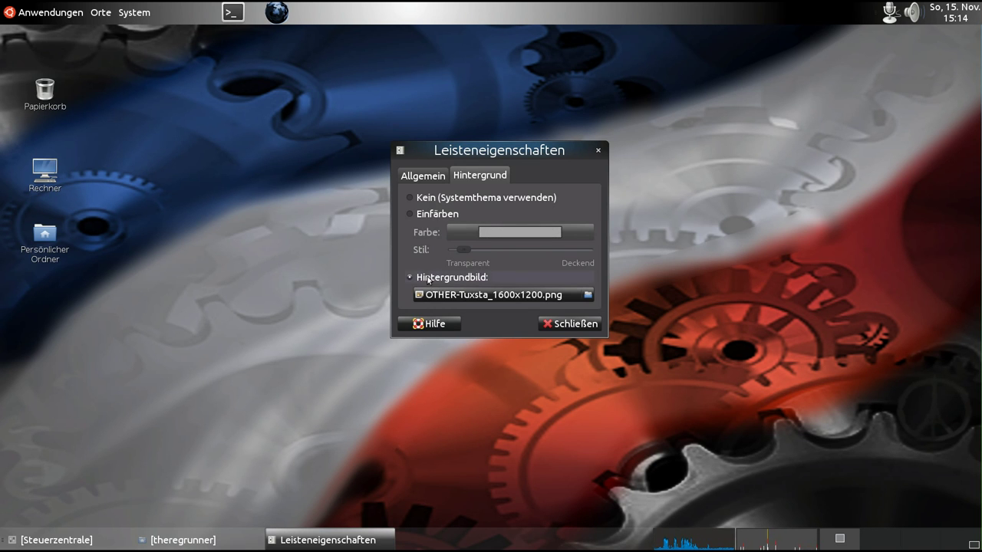
click(441, 213)
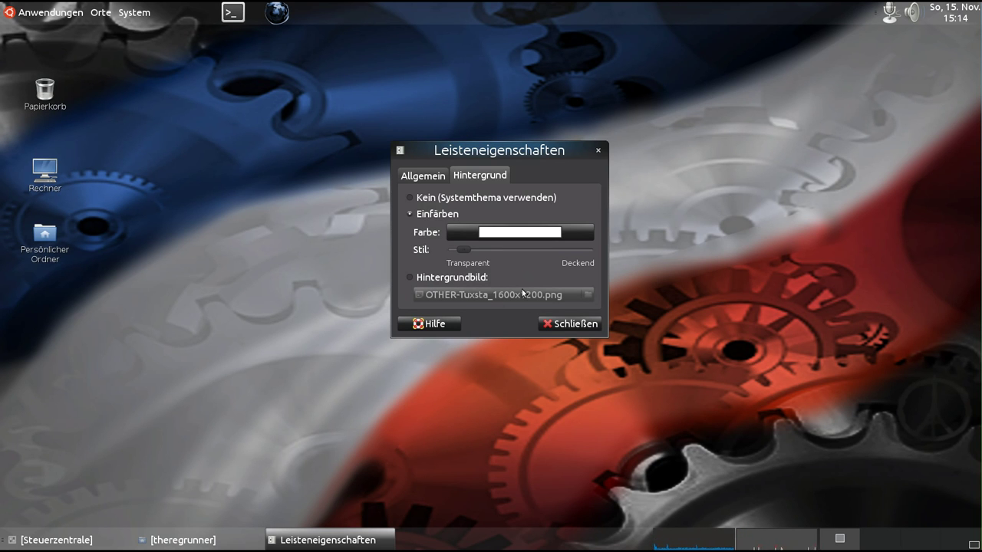
- Try a larger panel size of 58 pixels and set it back to 48 pixels
click(415, 176)
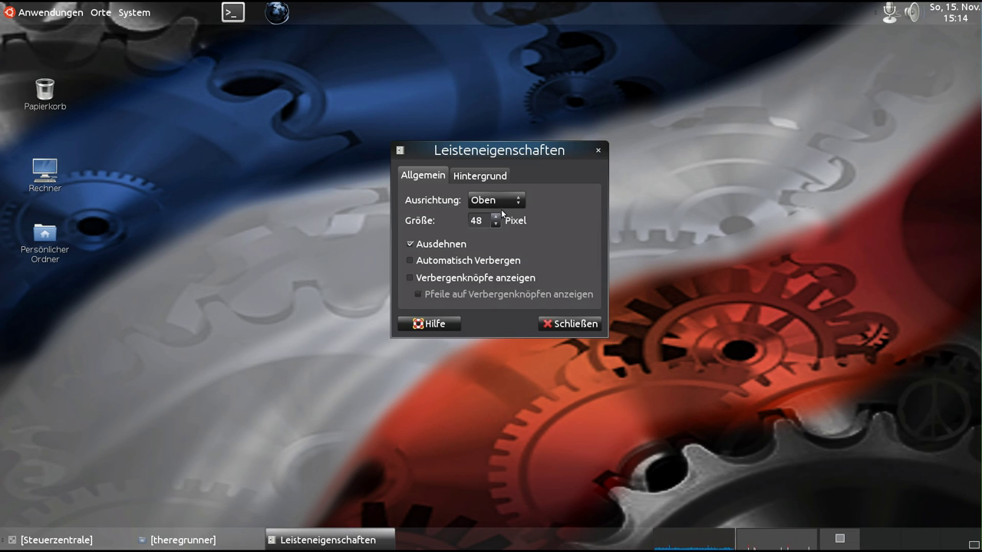
scroll(495, 220, up, 9)
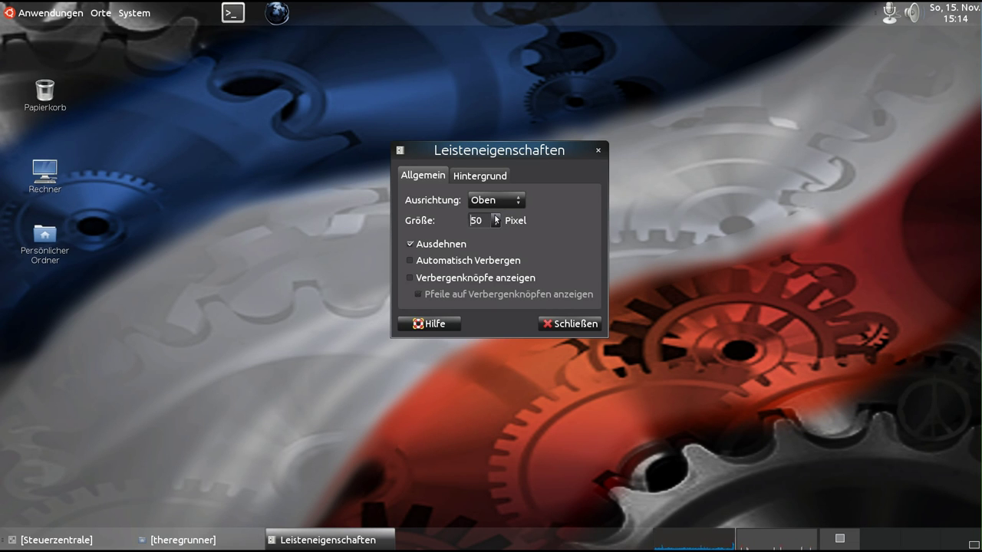
scroll(495, 224, down, 4)
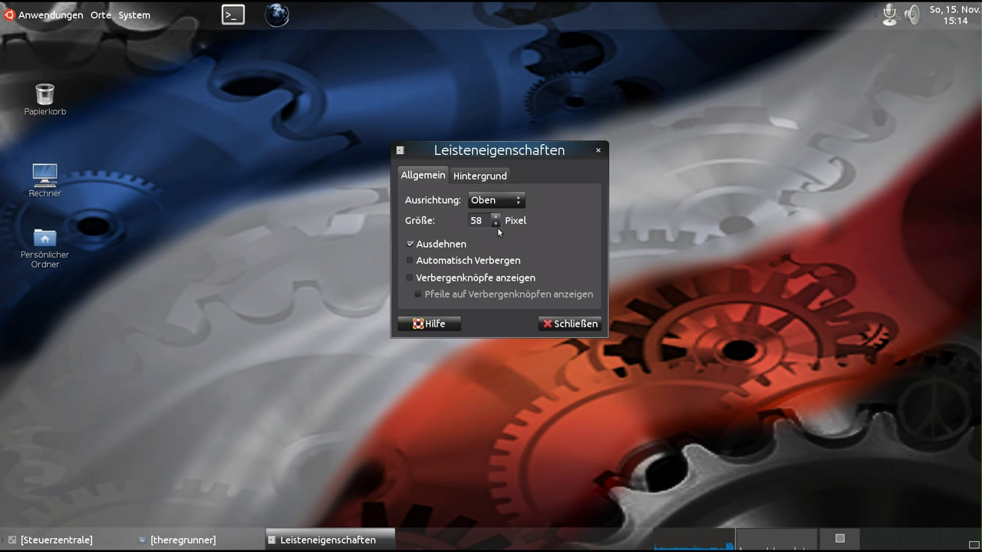
scroll(495, 224, down, 4)
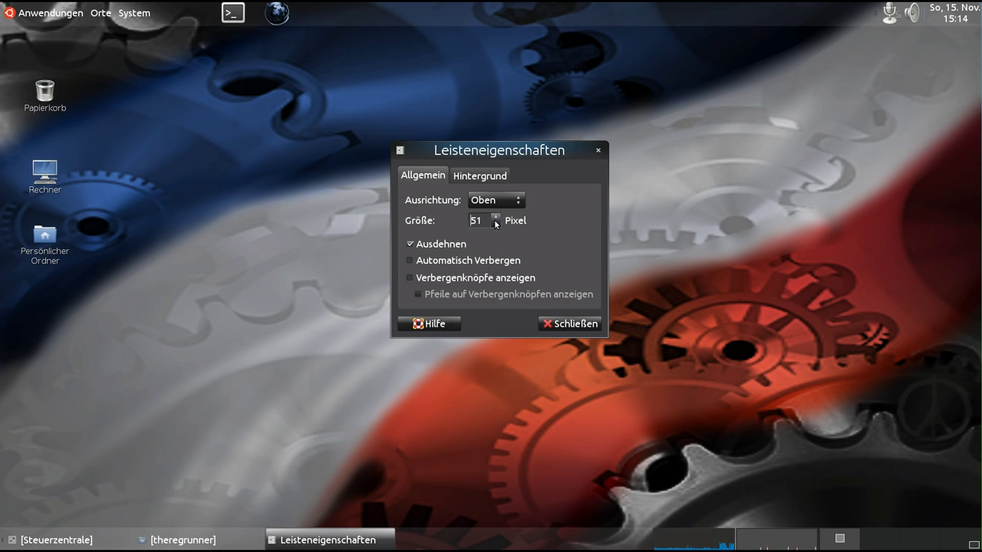
scroll(496, 230, down, 1)
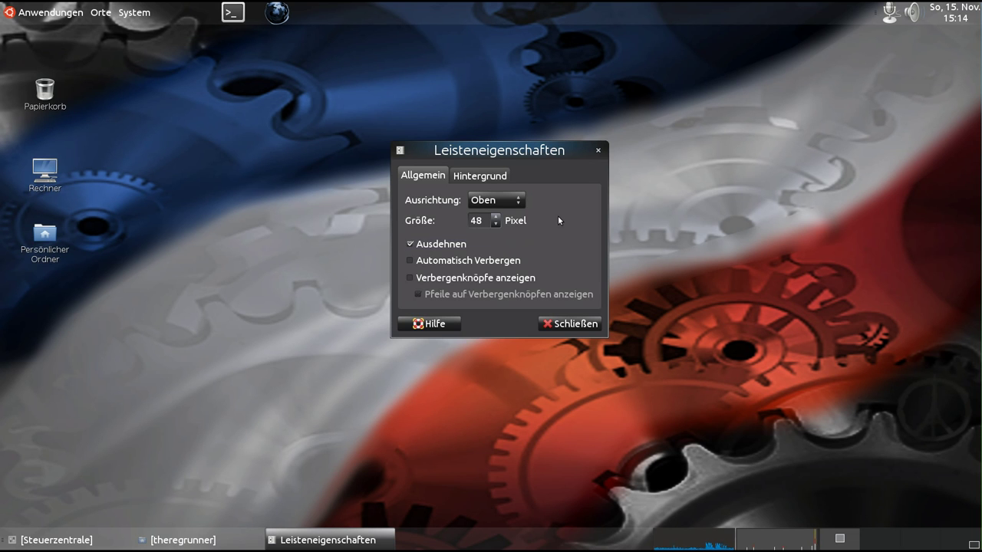
- Enable Automatisch Verbergen for the panel, test it with the file manager window maximised, and close the panel properties
click(448, 265)
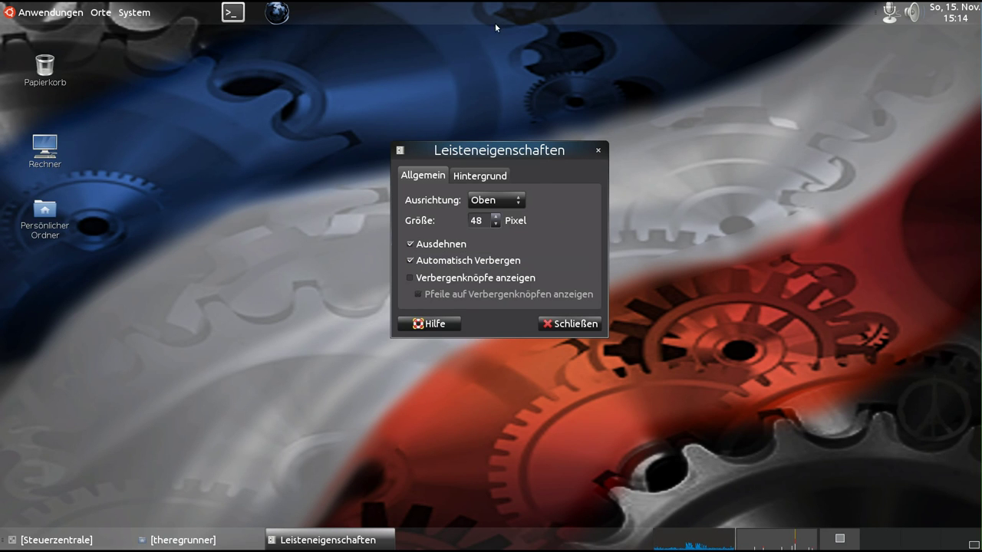
drag(536, 153, 495, 186)
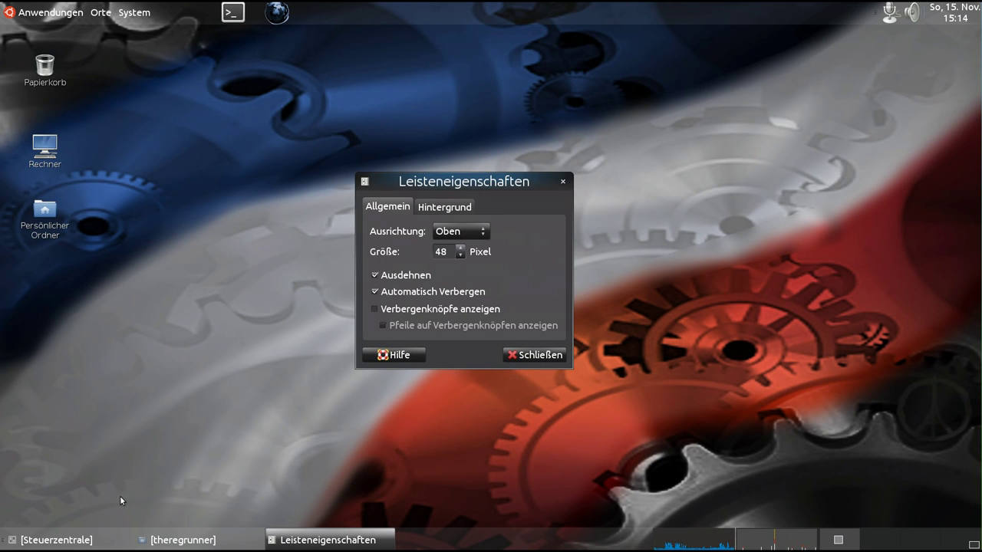
click(151, 544)
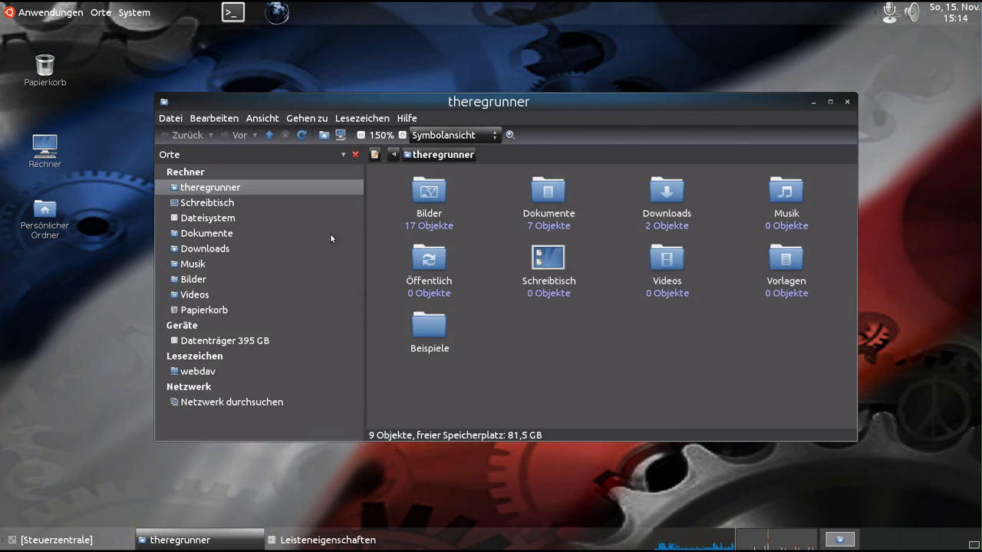
double_click(340, 107)
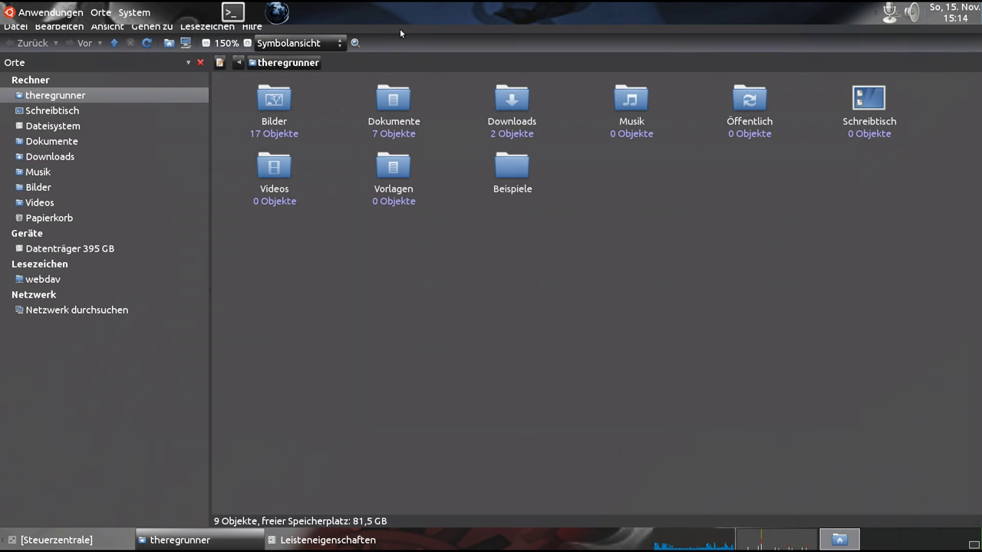
click(303, 540)
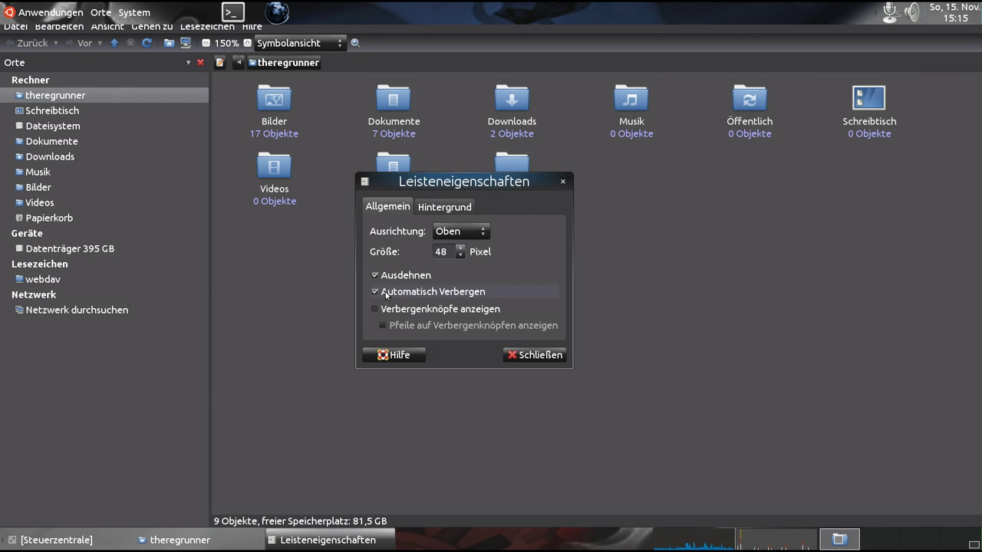
click(537, 355)
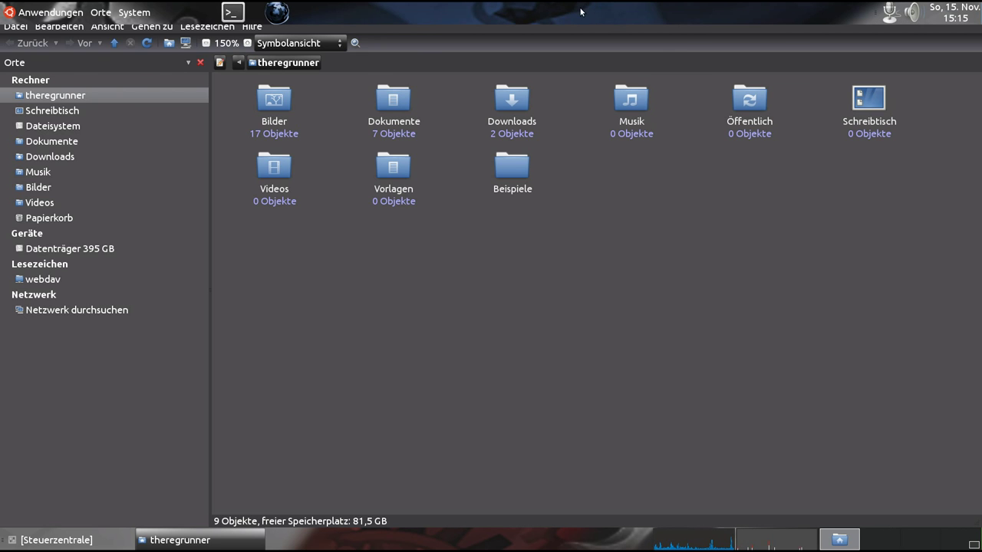
- Reopen the upper panel's properties, switch off Automatisch Verbergen and enable Verbergenknöpfe anzeigen
right_click(577, 10)
click(608, 31)
click(467, 307)
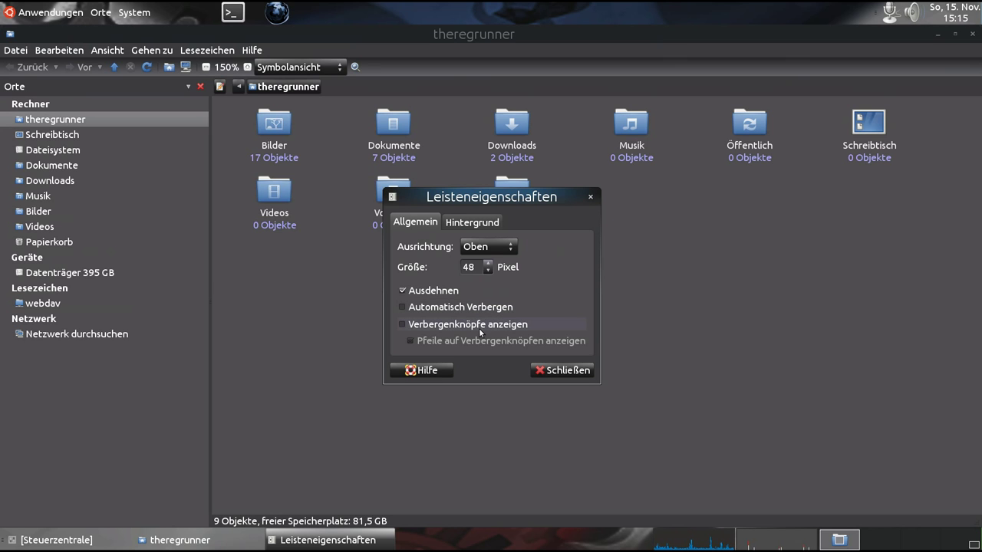
click(467, 324)
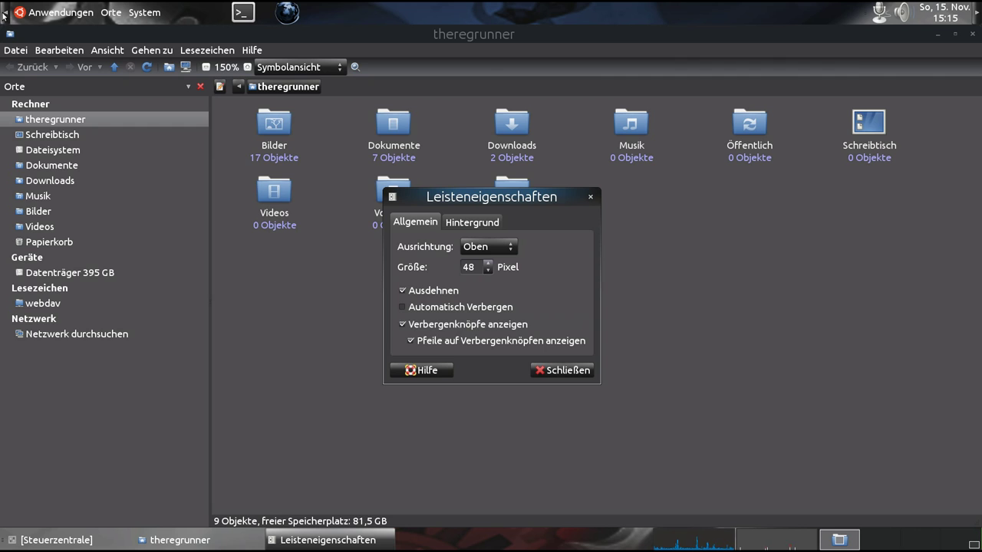
- Test the hide buttons at both ends of the upper panel by collapsing and restoring it
click(977, 14)
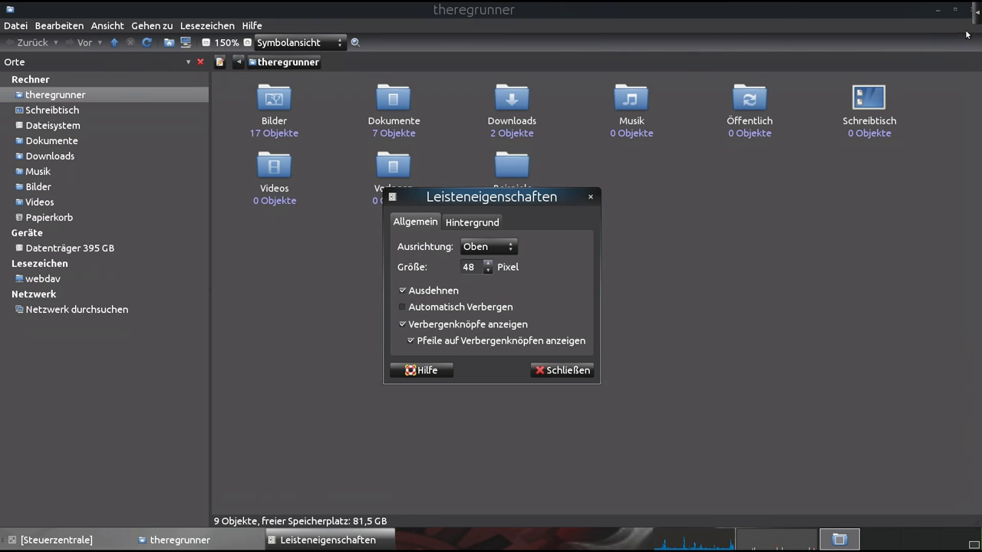
click(977, 13)
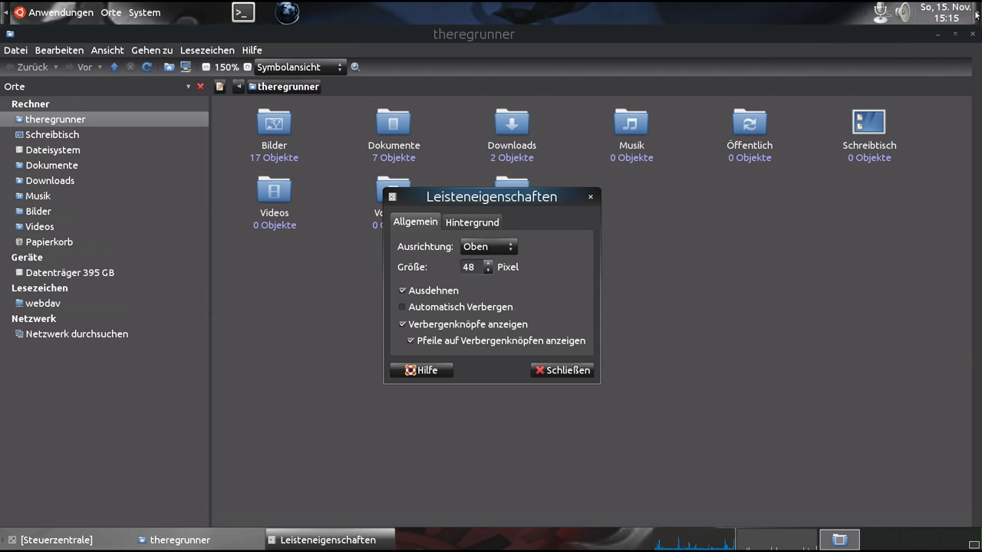
click(3, 13)
click(5, 13)
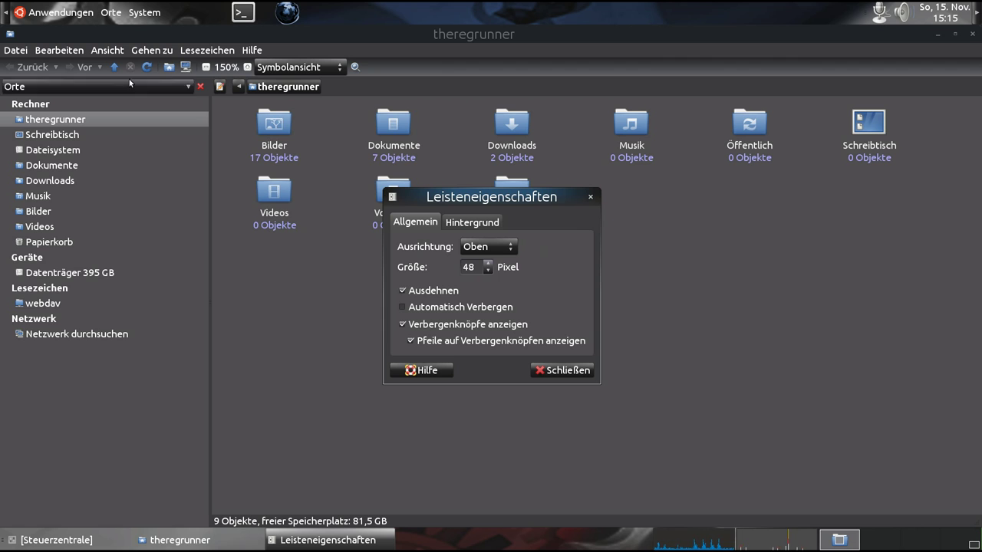
- Try the panel orientations Rechts and Links, and set the Ausrichtung back to Oben
click(510, 250)
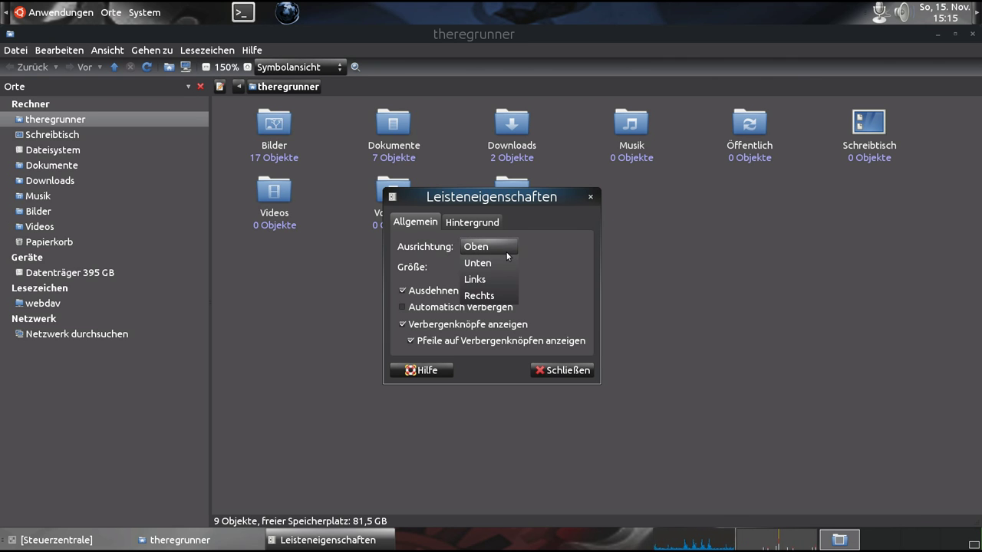
click(485, 296)
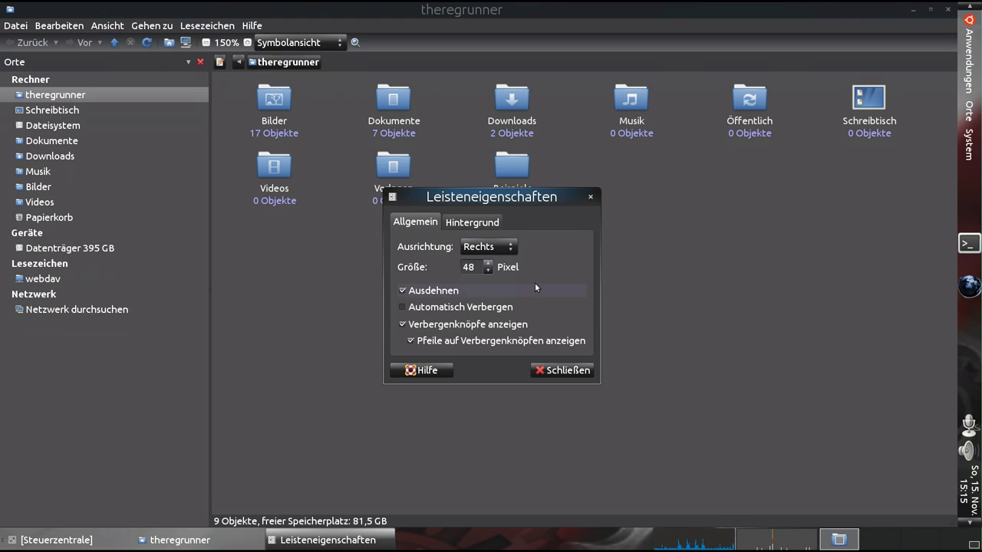
click(510, 248)
click(475, 230)
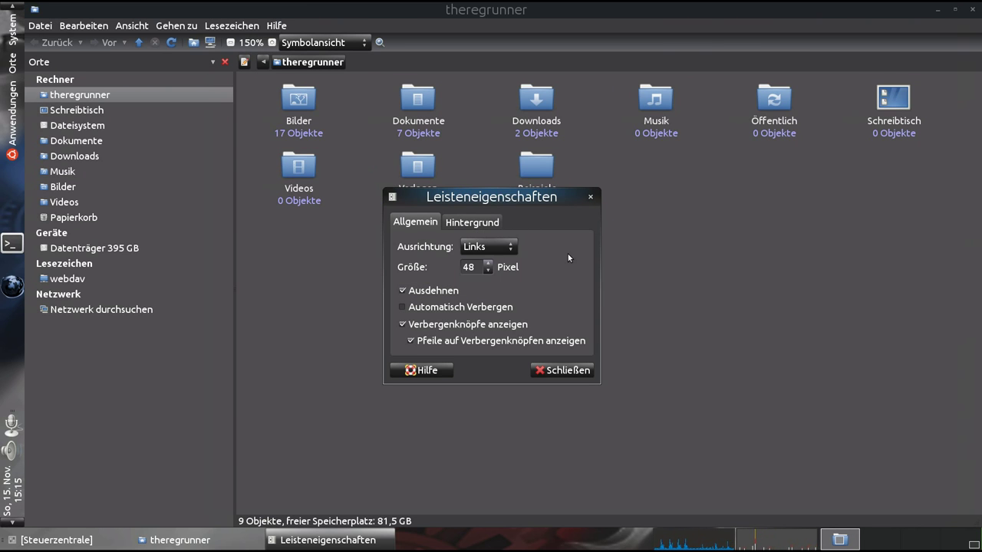
click(14, 114)
click(14, 114)
click(513, 247)
click(498, 215)
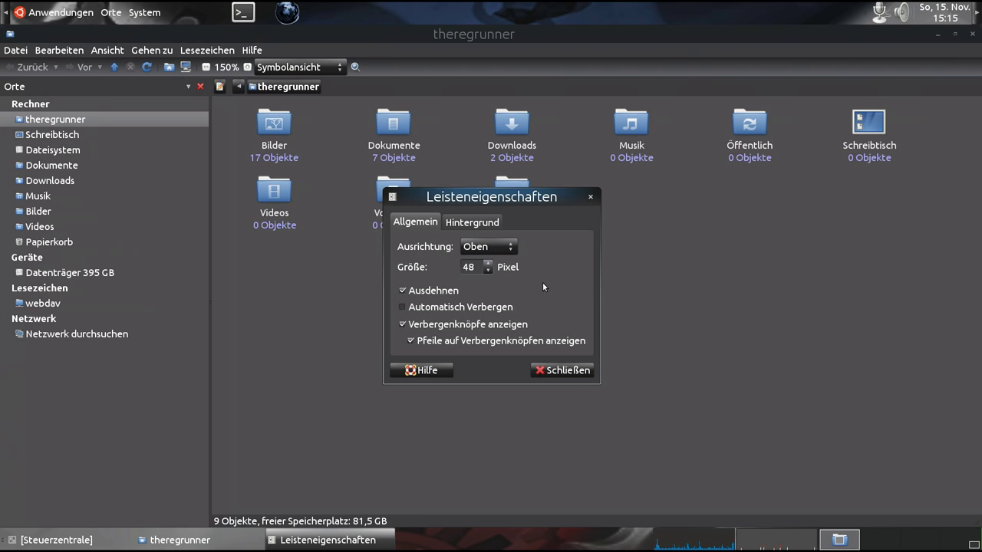
- Close the panel properties and file manager windows, and bring up the Steuerzentrale in a maximised window
click(560, 370)
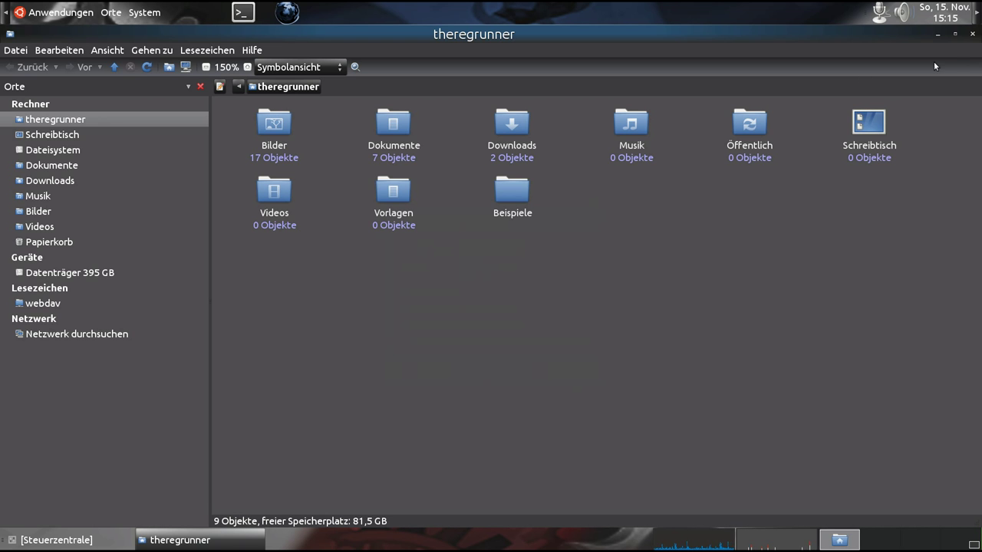
click(972, 34)
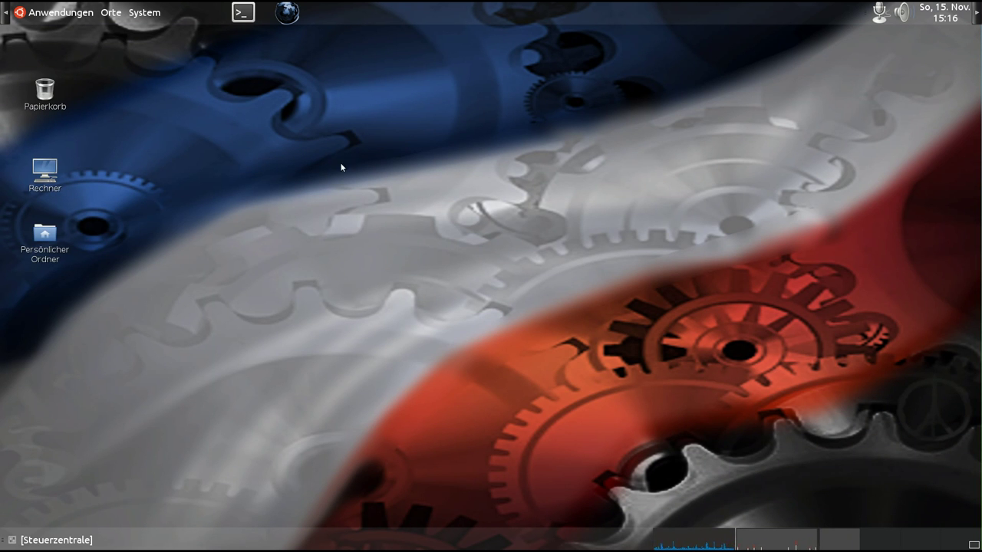
click(143, 12)
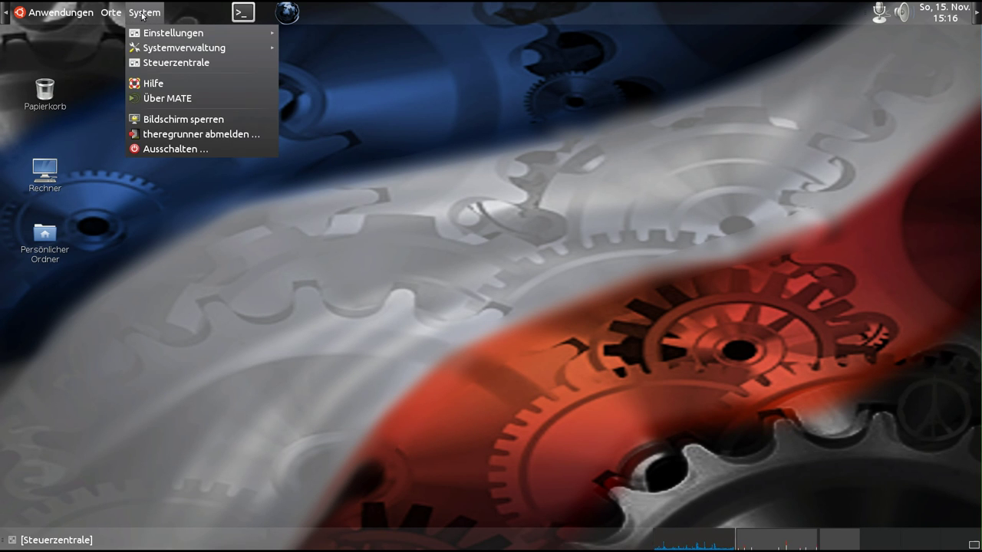
click(174, 65)
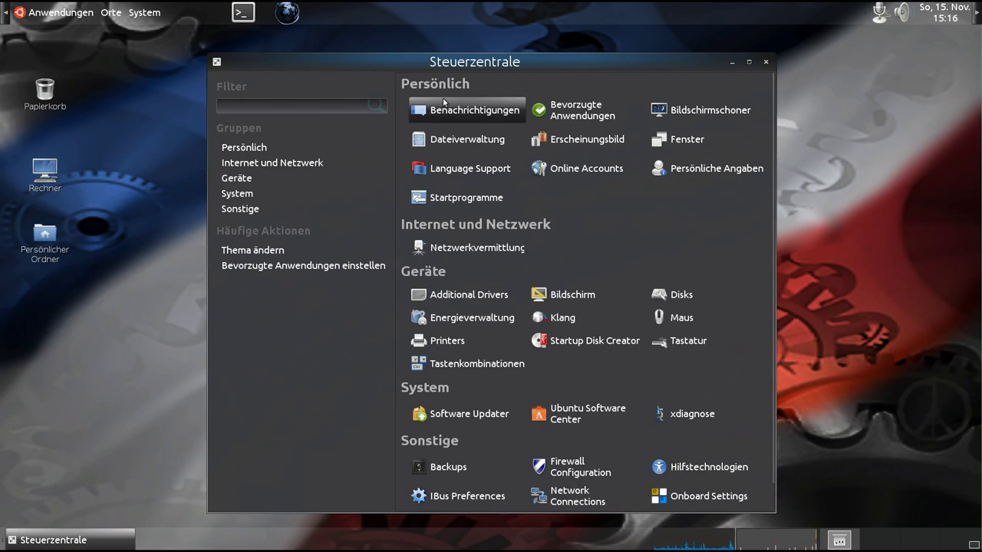
double_click(447, 61)
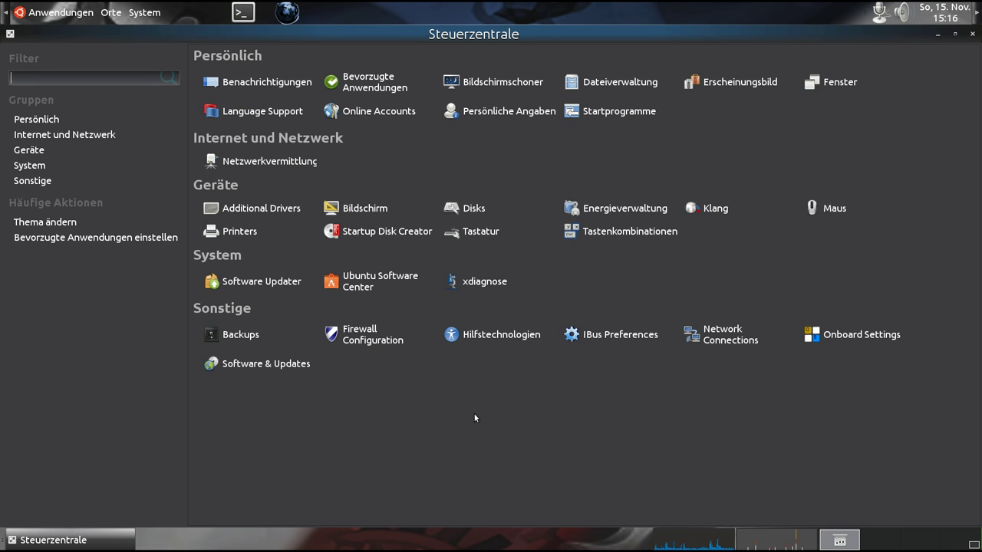
- Examine the Bildschirm settings for resolution, refresh rate and rotation, then close them and the Steuerzentrale
click(360, 208)
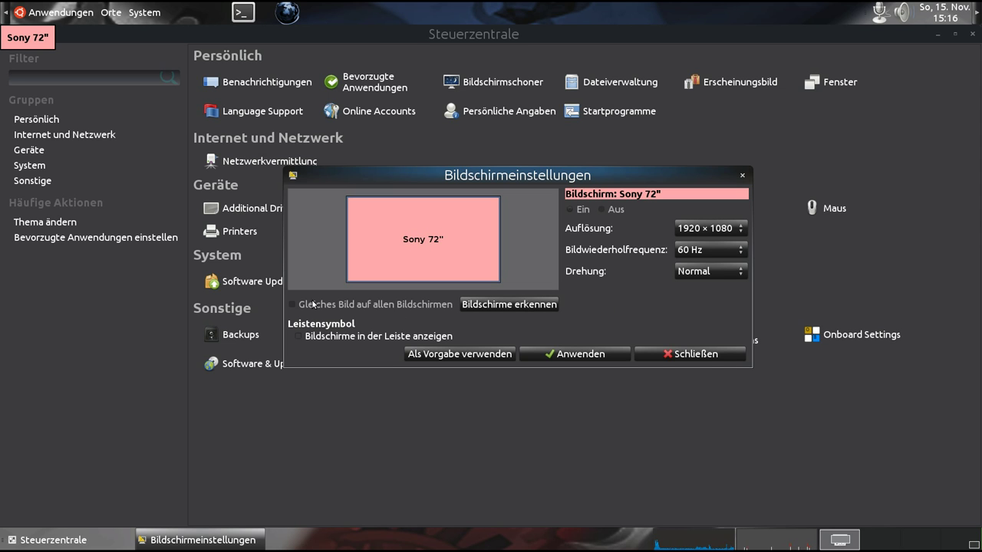
click(707, 354)
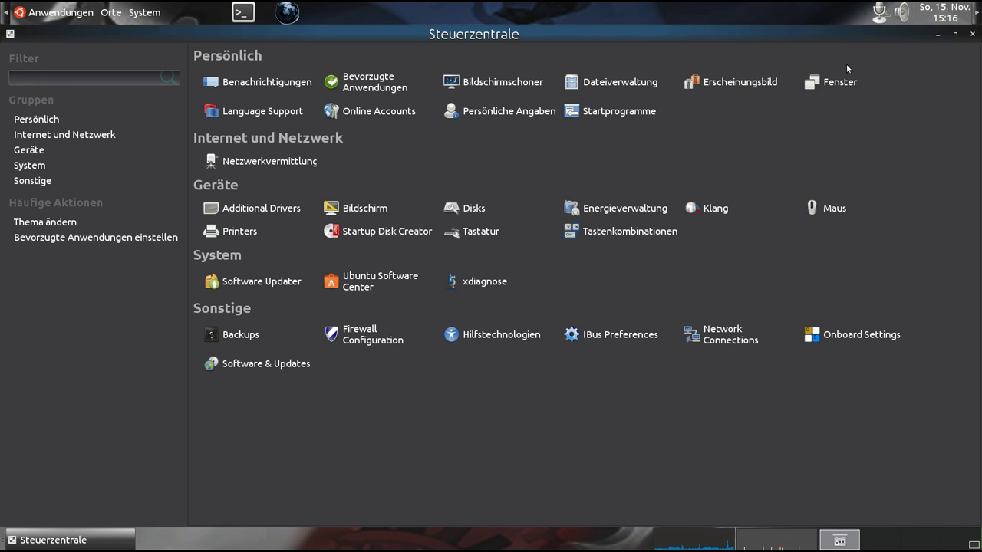
click(971, 33)
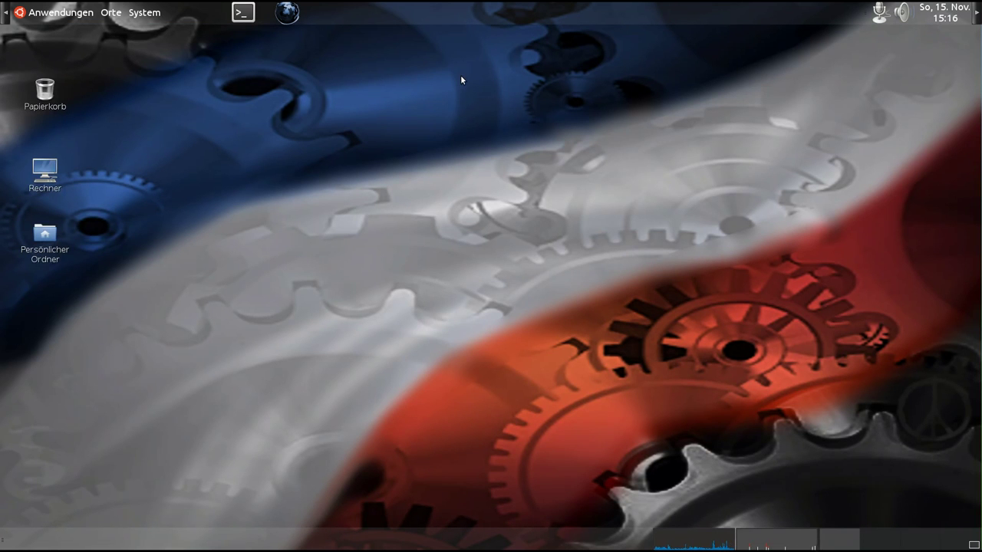
- Examine the properties of the Firefox launcher on the upper panel and close them
right_click(286, 12)
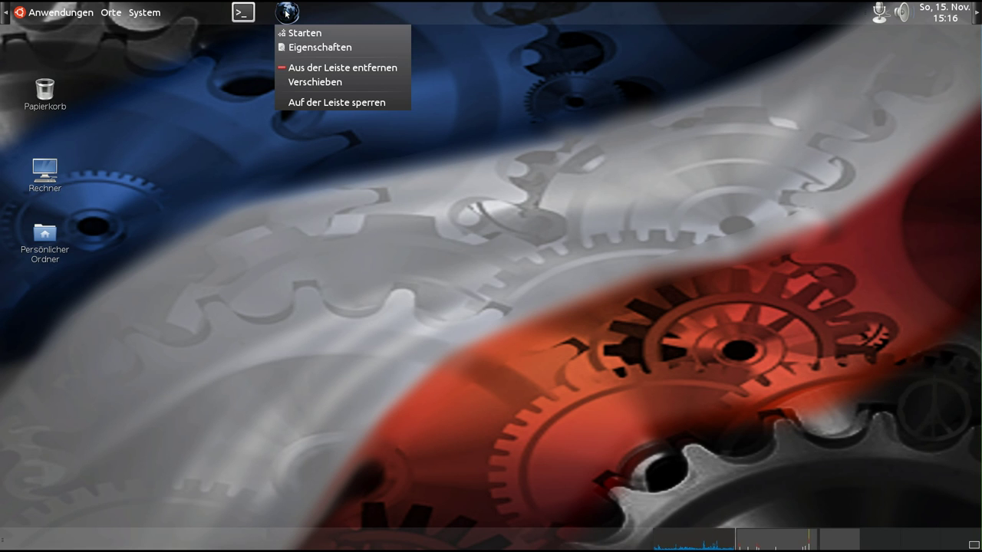
click(317, 47)
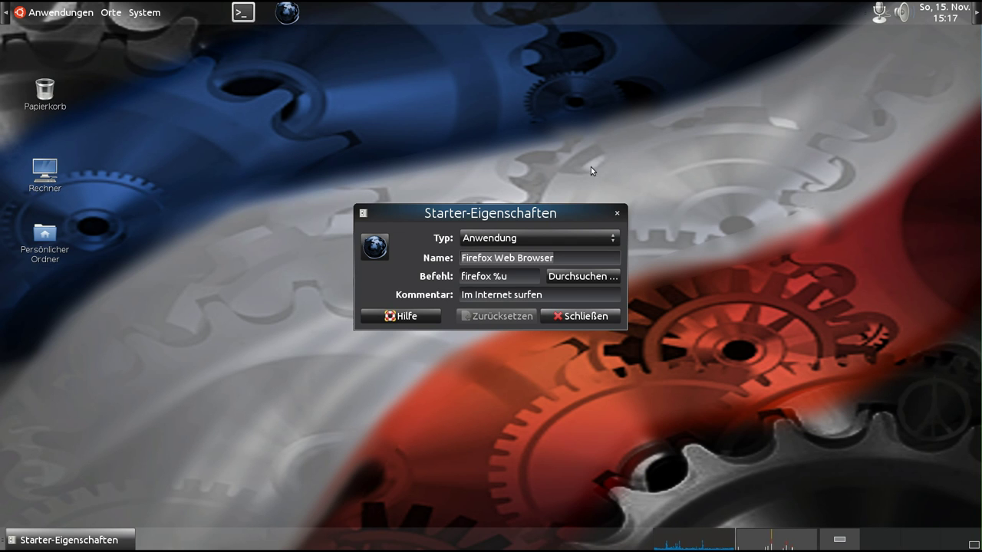
click(618, 215)
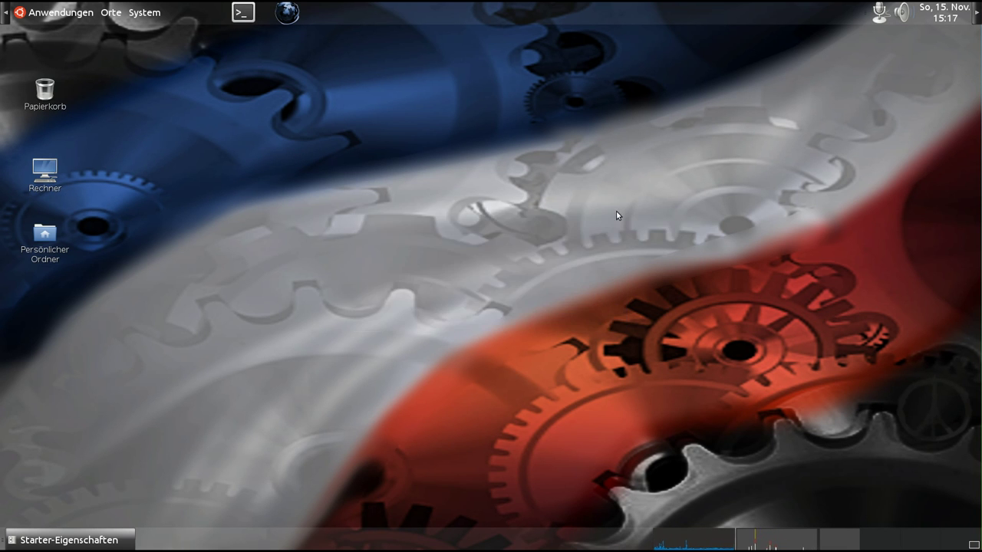